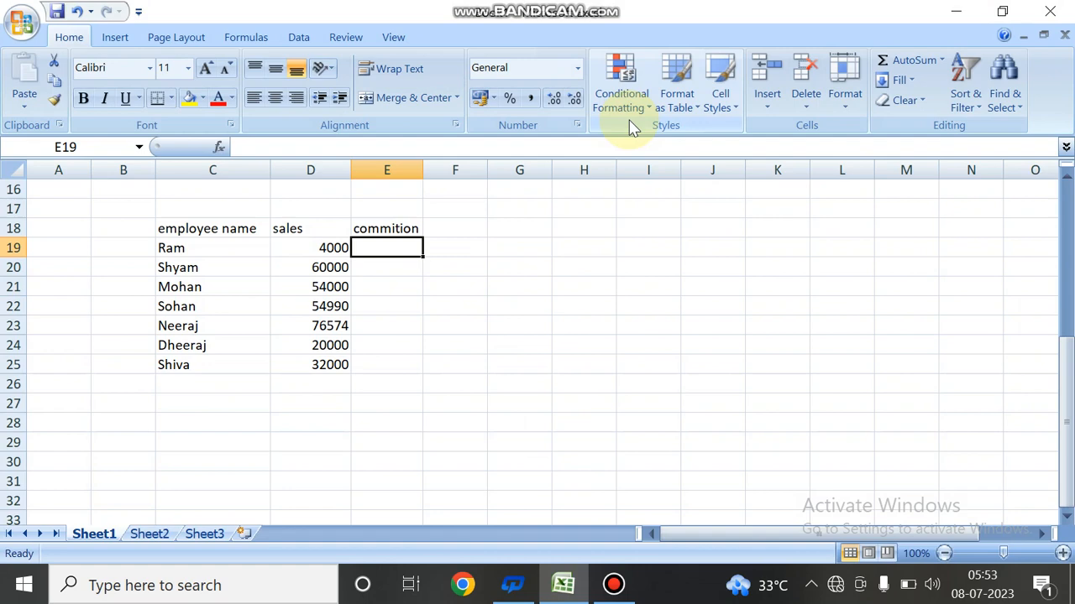
drag(334, 246, 341, 365)
click(330, 248)
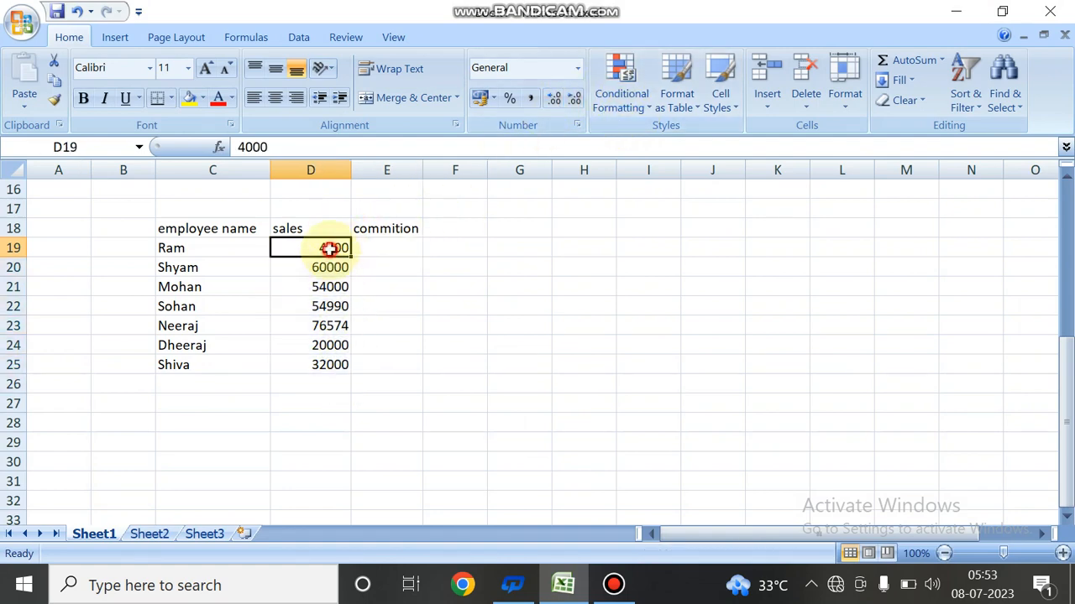
drag(330, 247, 336, 364)
click(327, 252)
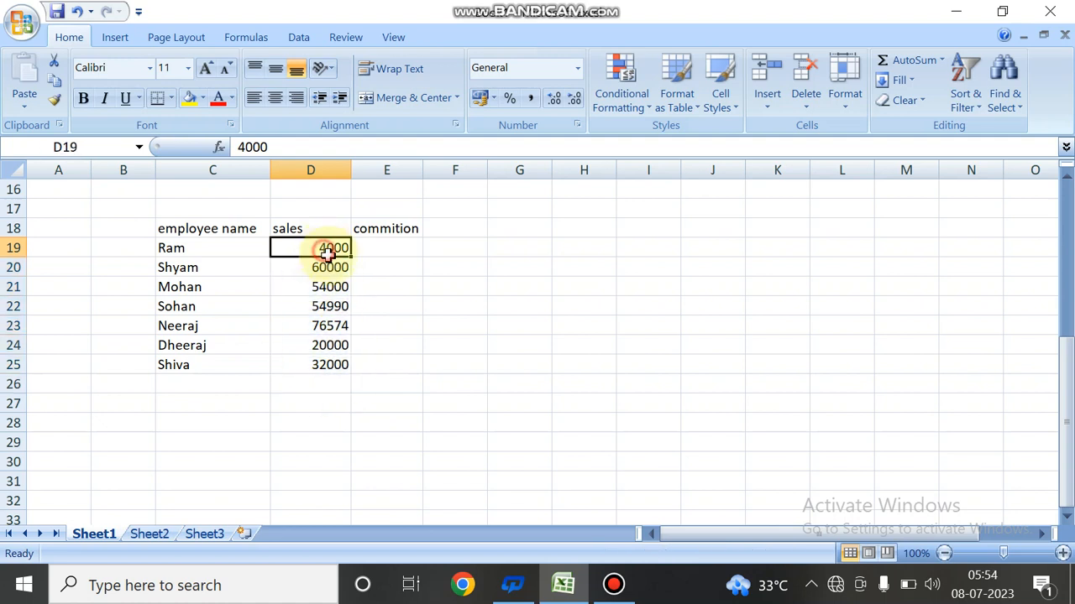
drag(327, 251, 336, 364)
click(394, 249)
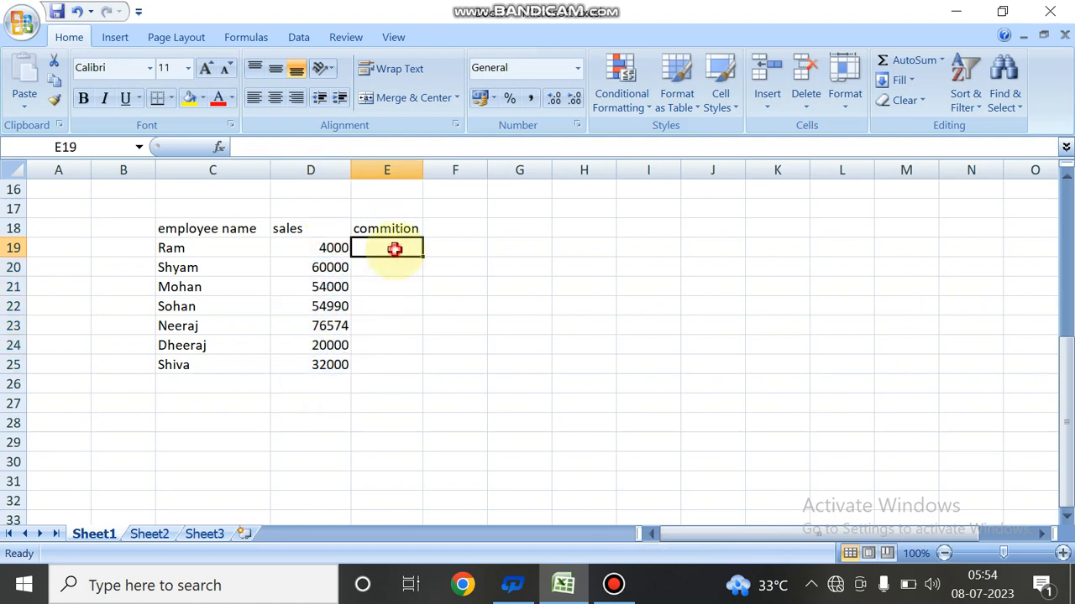
- Widen the commition column E and the sales column D slightly
drag(424, 169, 444, 171)
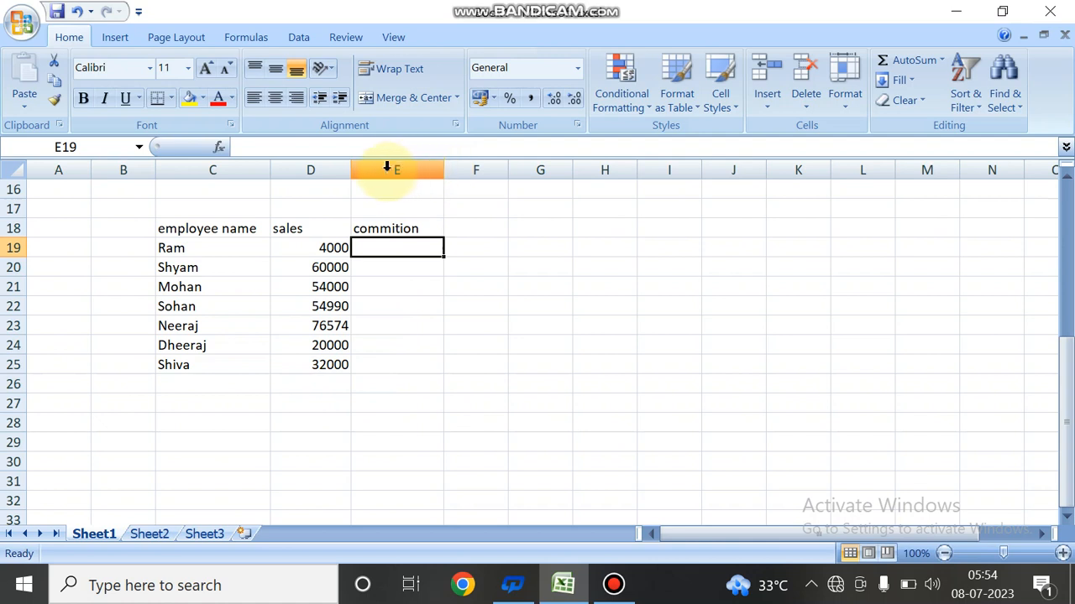
drag(352, 168, 359, 168)
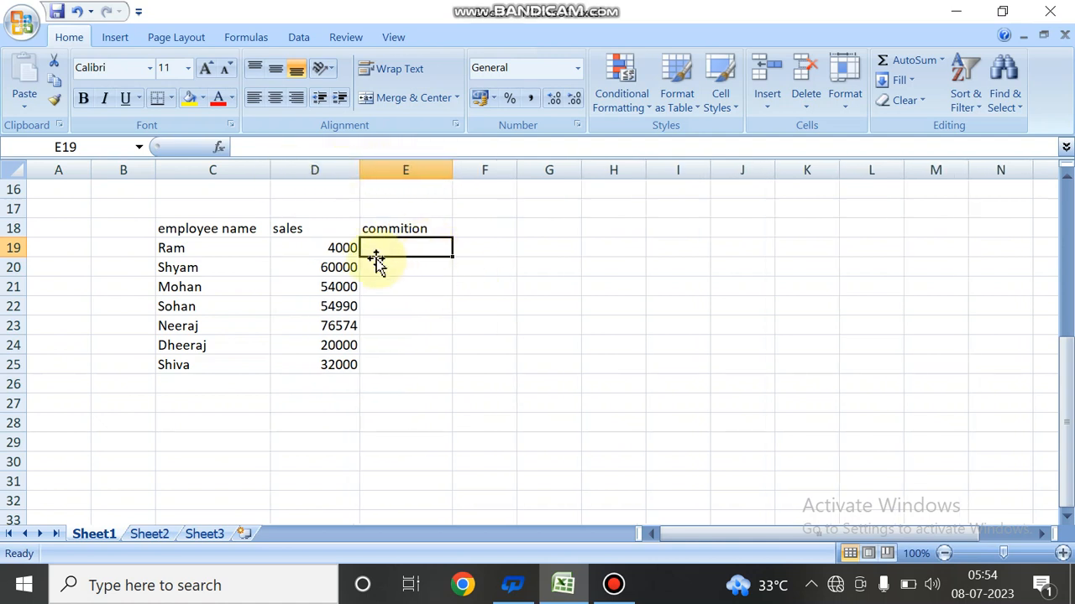
drag(242, 248, 236, 351)
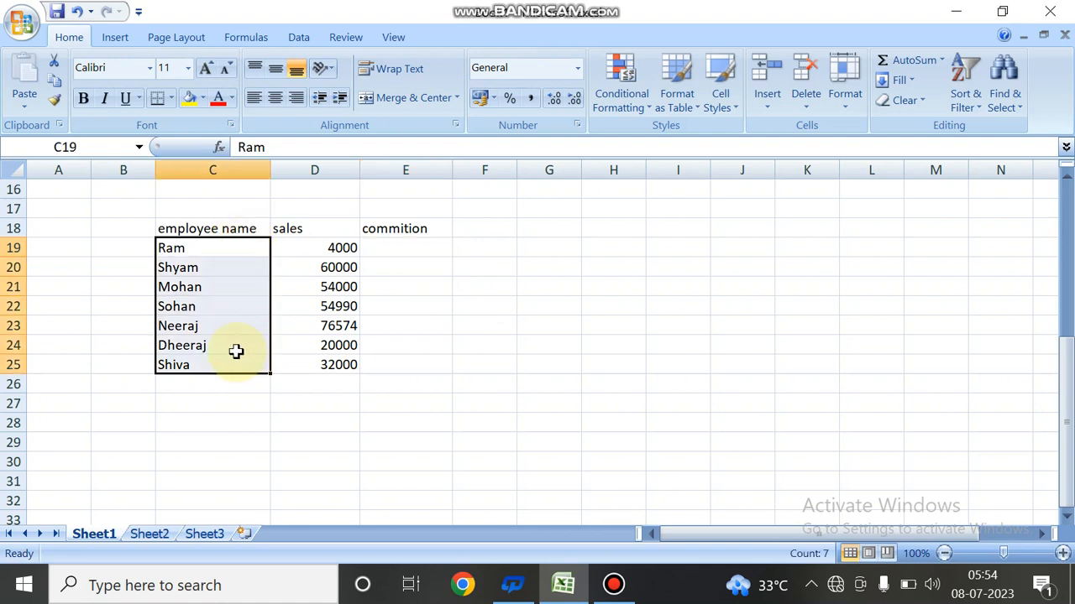
drag(305, 233, 328, 374)
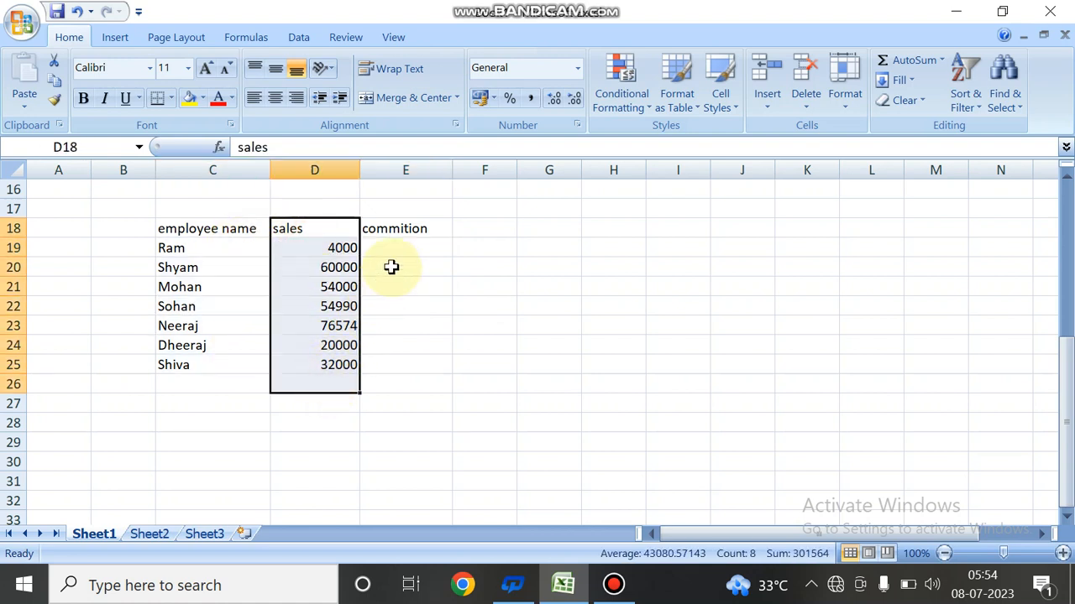
- Enter the formula =IF(D19>50000,500,0) in cell E19 to calculate the first employee's commission
click(406, 246)
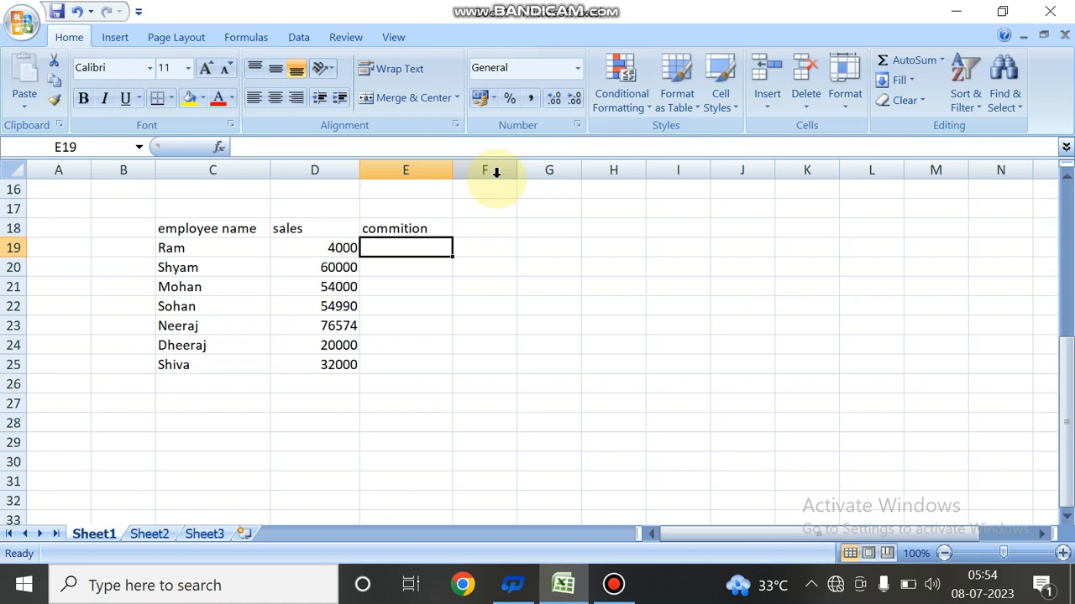
text(=)
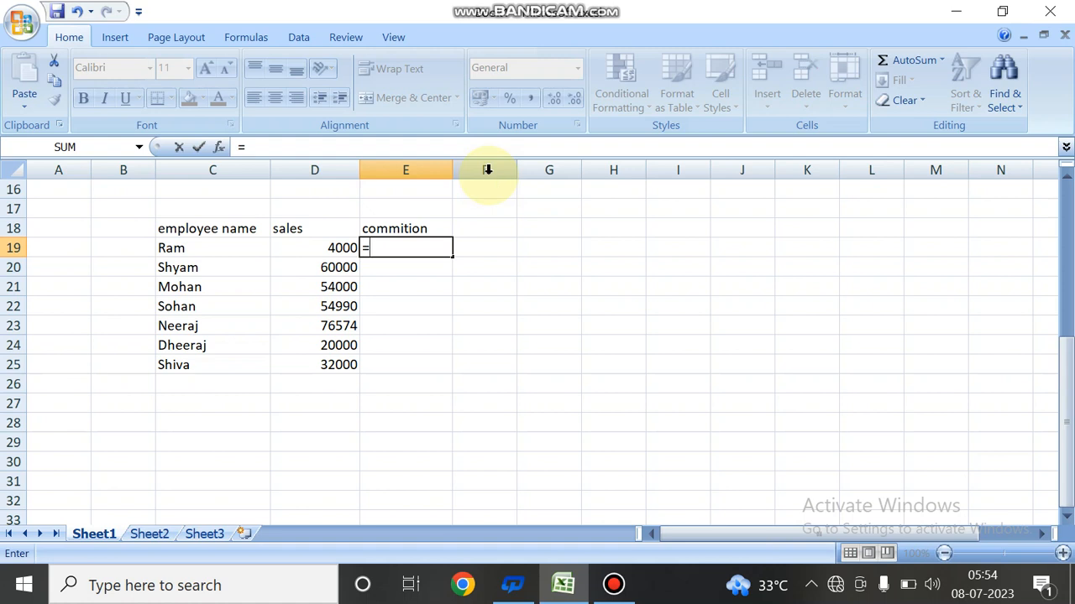
text(if)
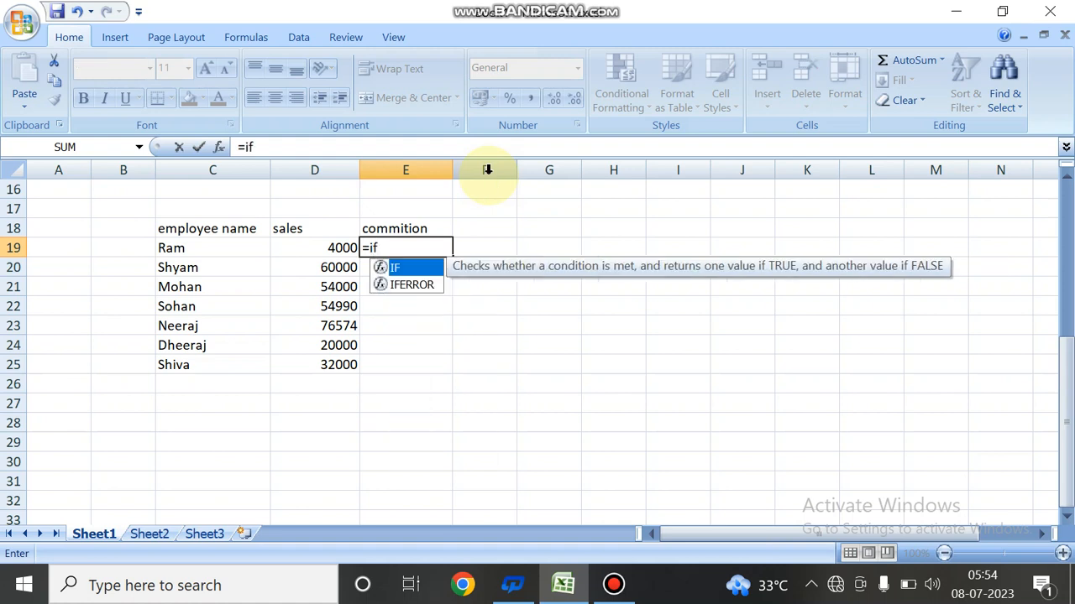
text(()
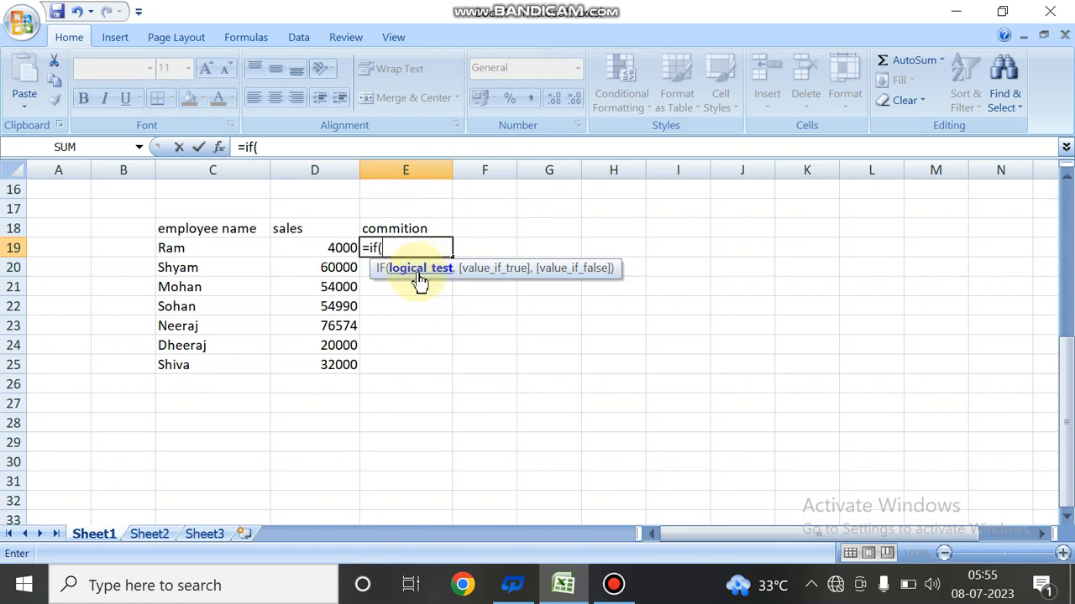
click(317, 248)
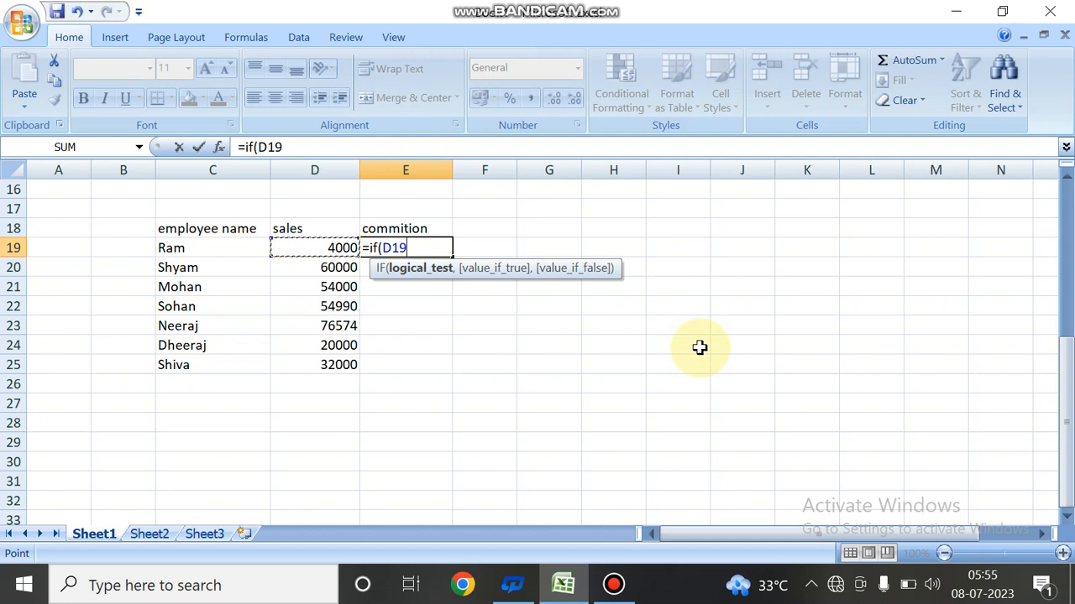
text(>50000)
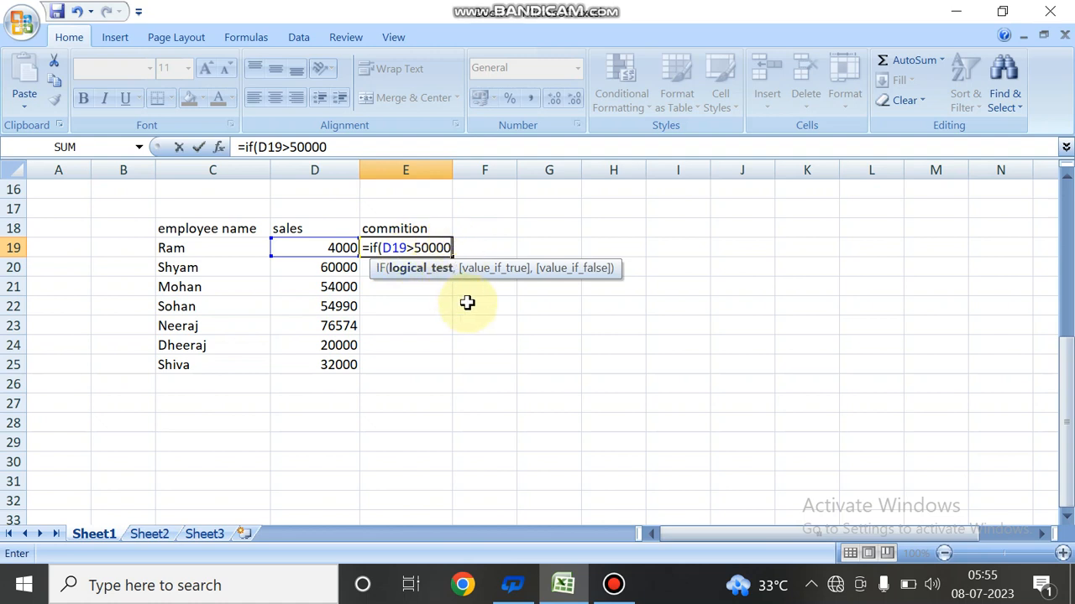
text(,)
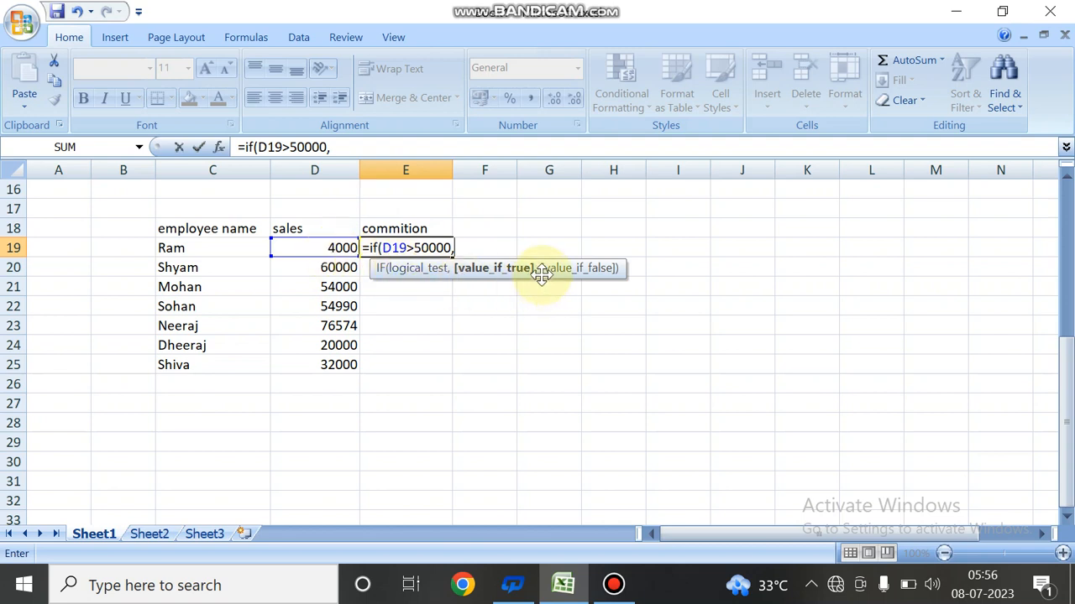
click(483, 252)
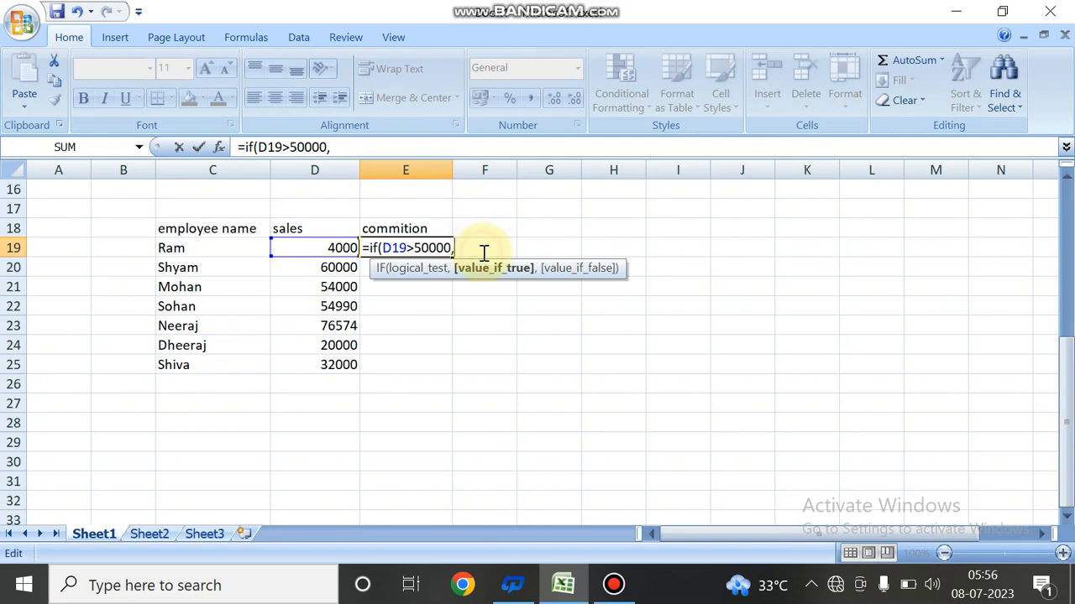
text(500)
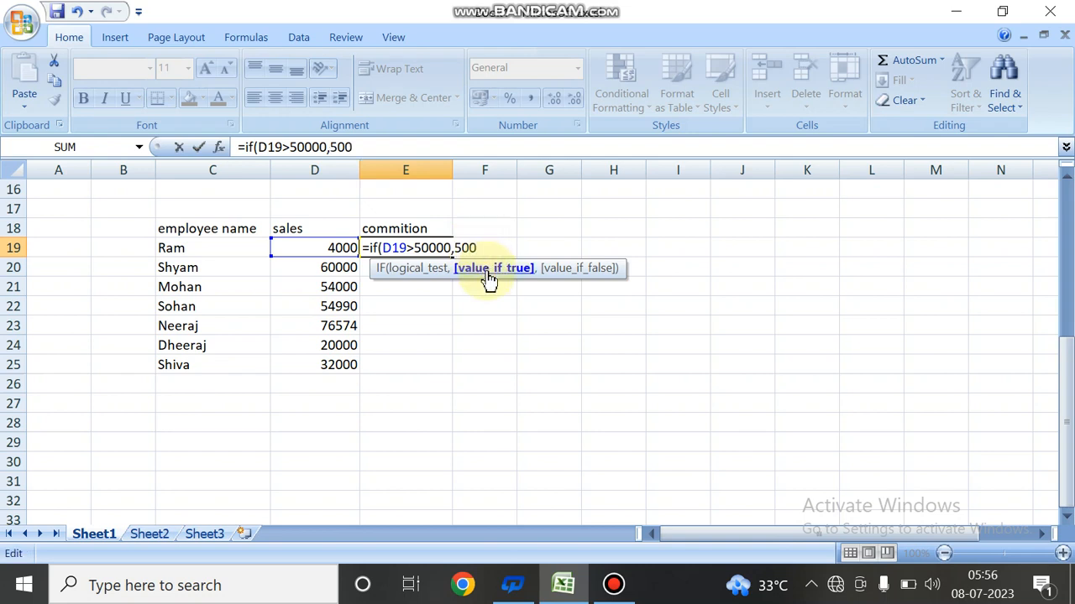
text(,)
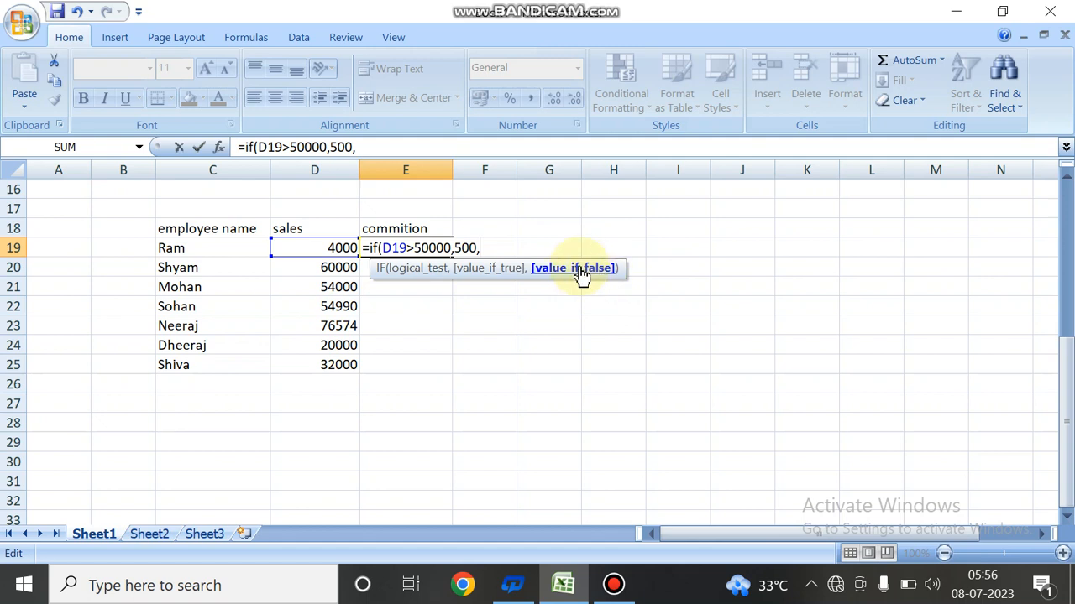
text(0))
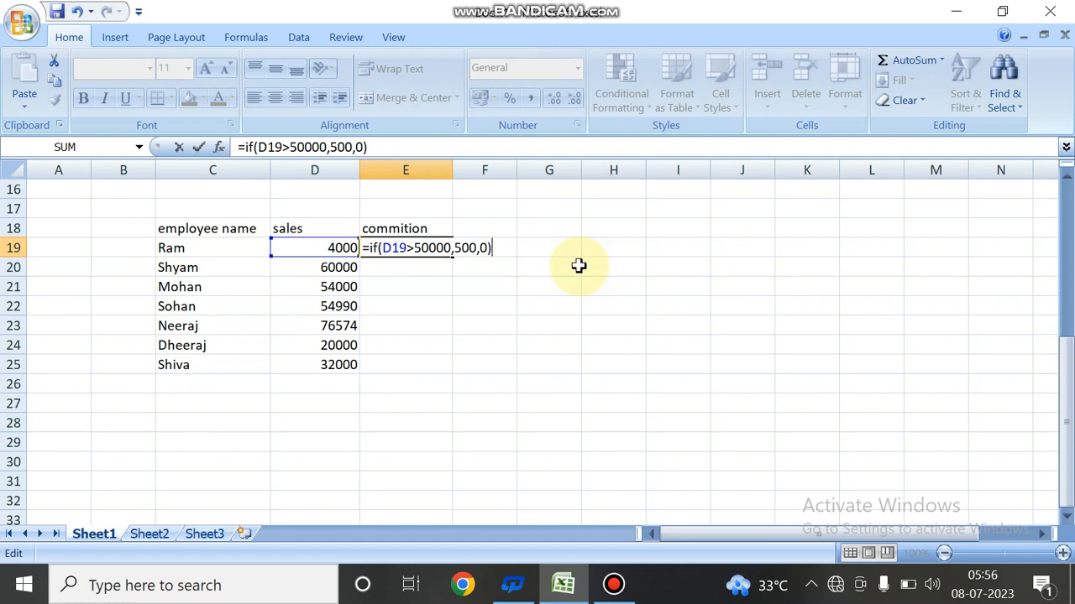
key(Return)
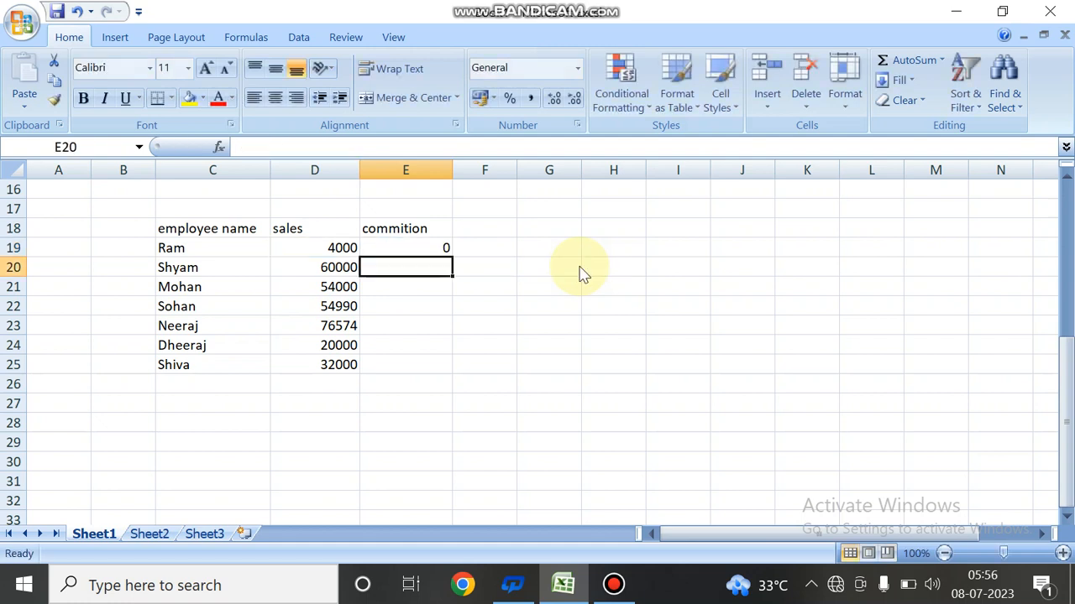
- Copy the commission formula from E19 down to E25 and check the results in rows 20 and 21
click(444, 240)
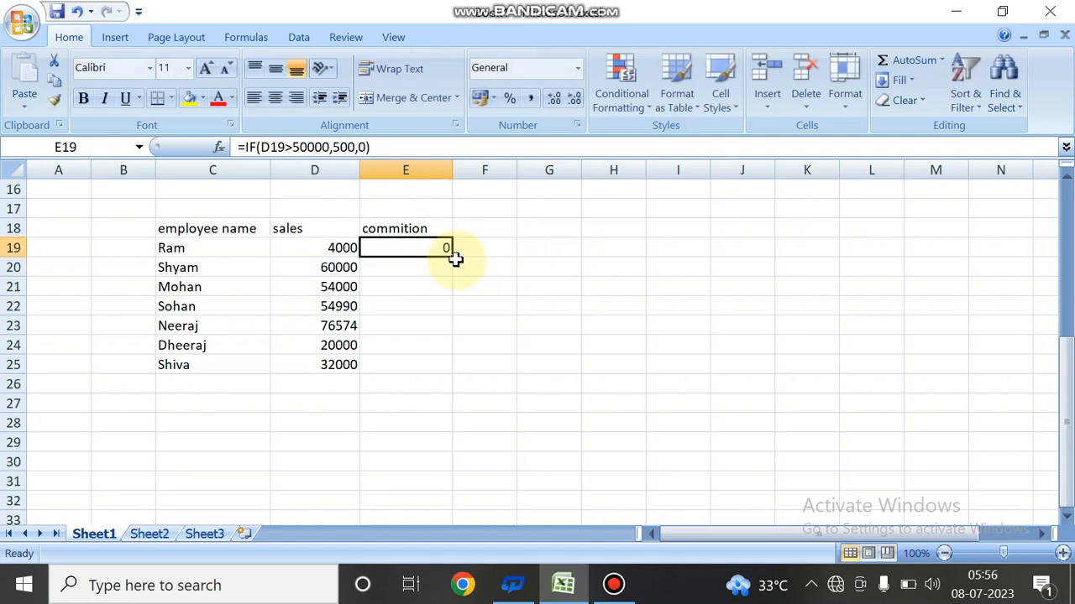
drag(452, 258, 451, 375)
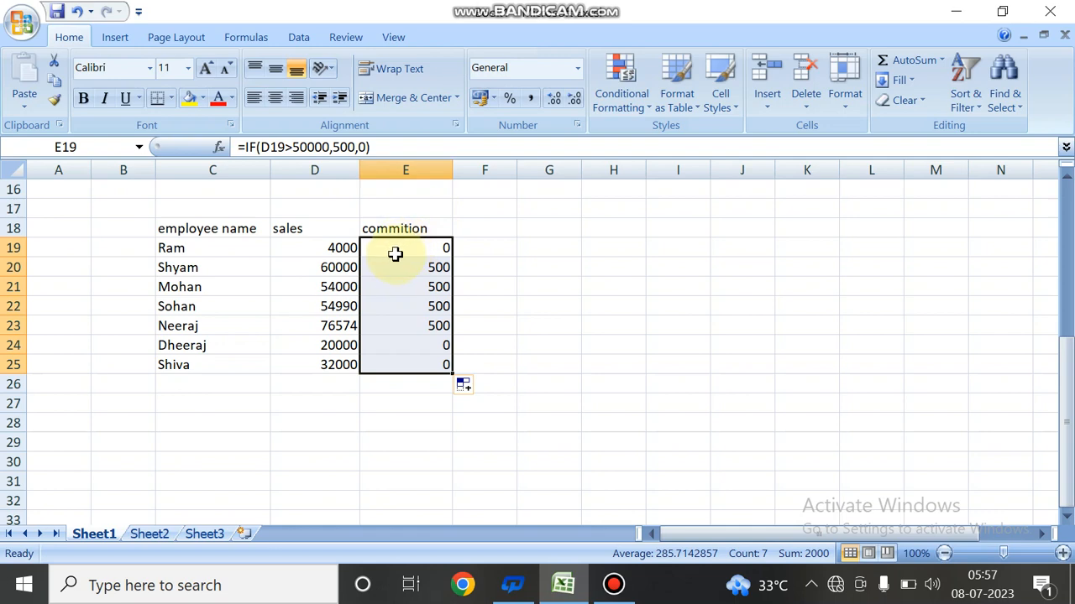
click(412, 292)
click(339, 272)
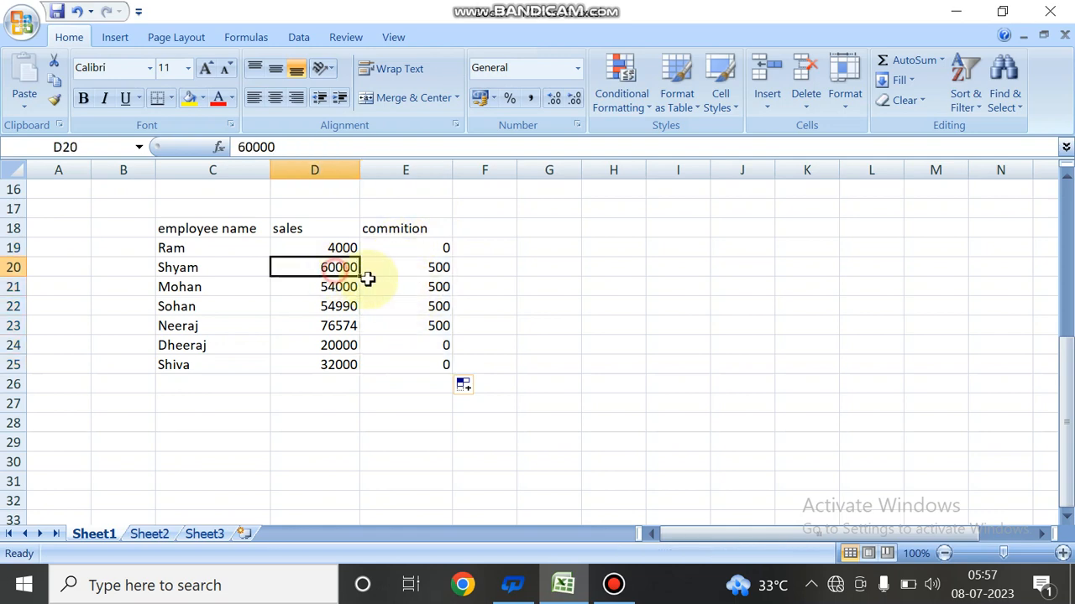
click(423, 266)
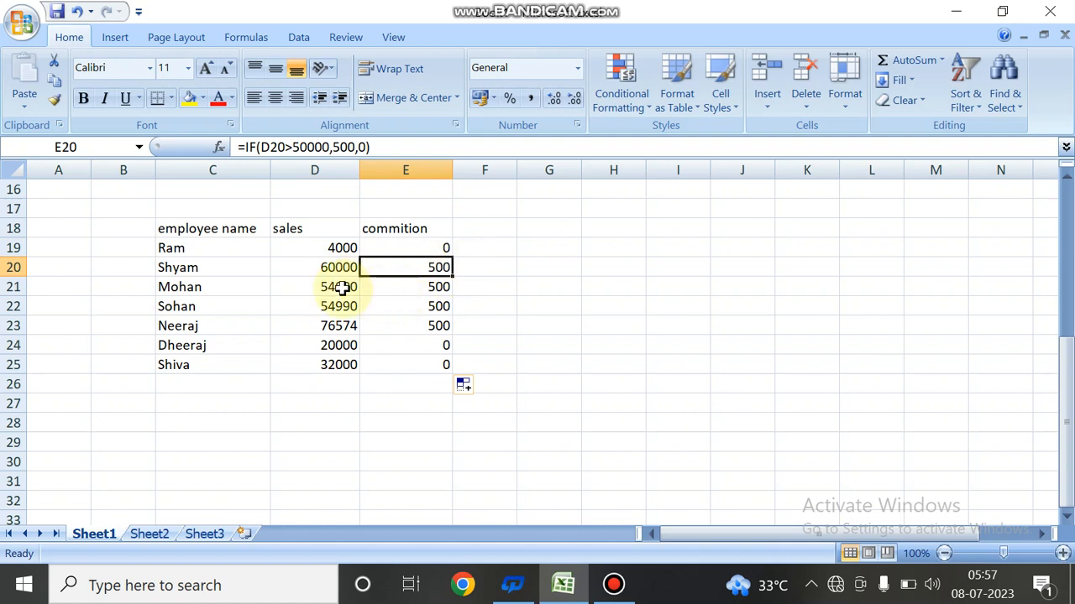
click(416, 287)
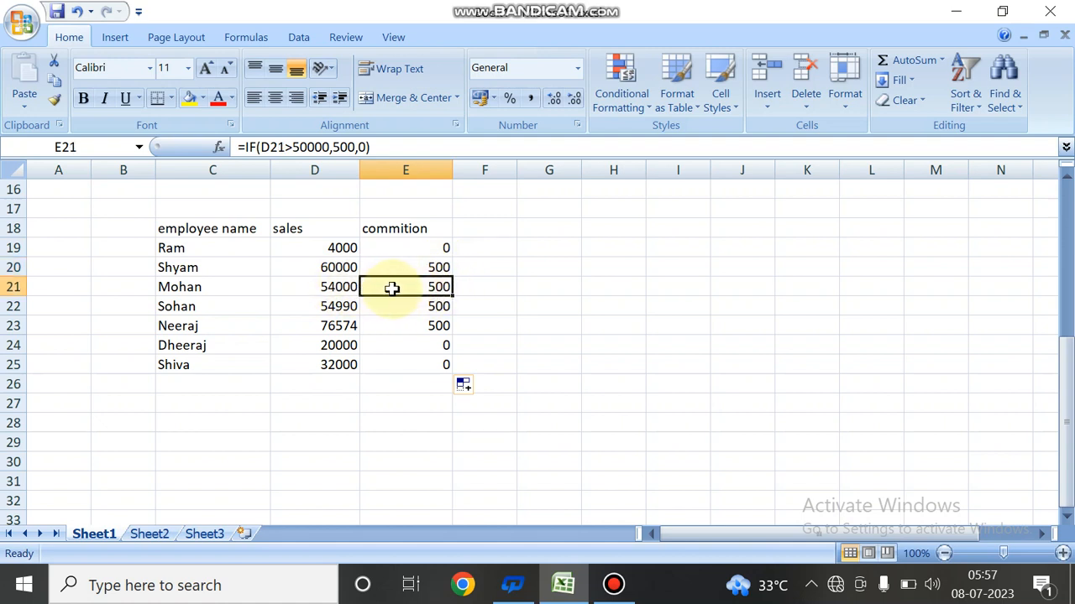
- Set the sales value in cell D21 to 20000
click(340, 288)
text(2000)
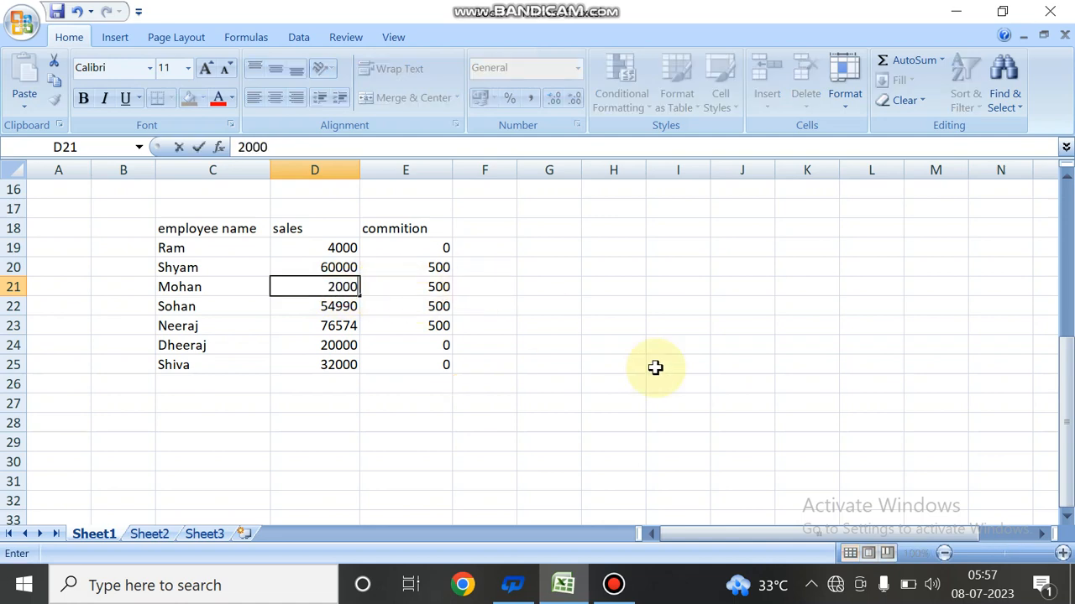
text(0)
key(Return)
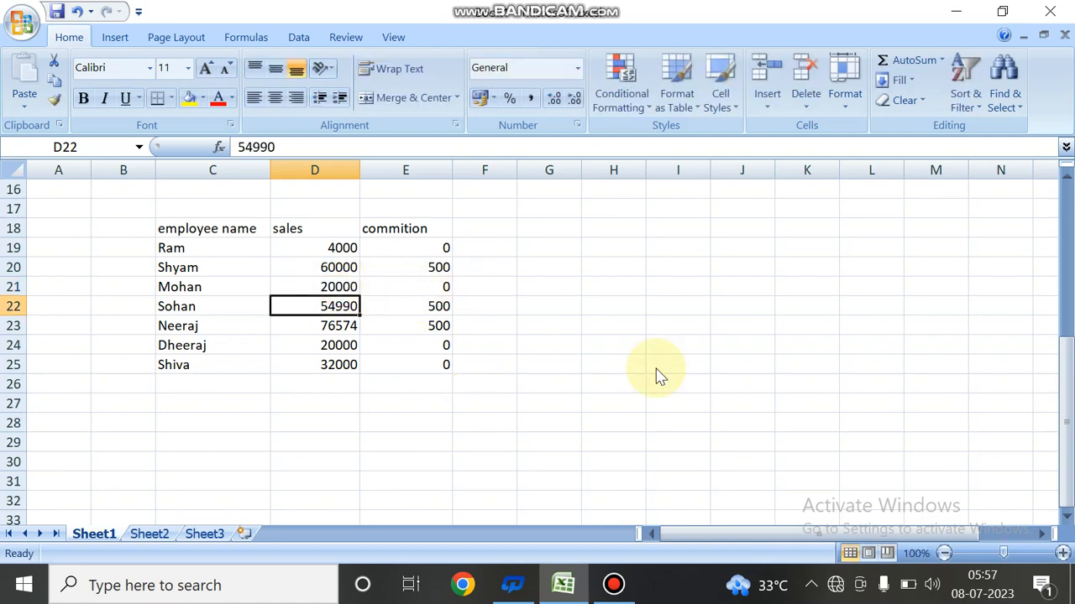
click(449, 287)
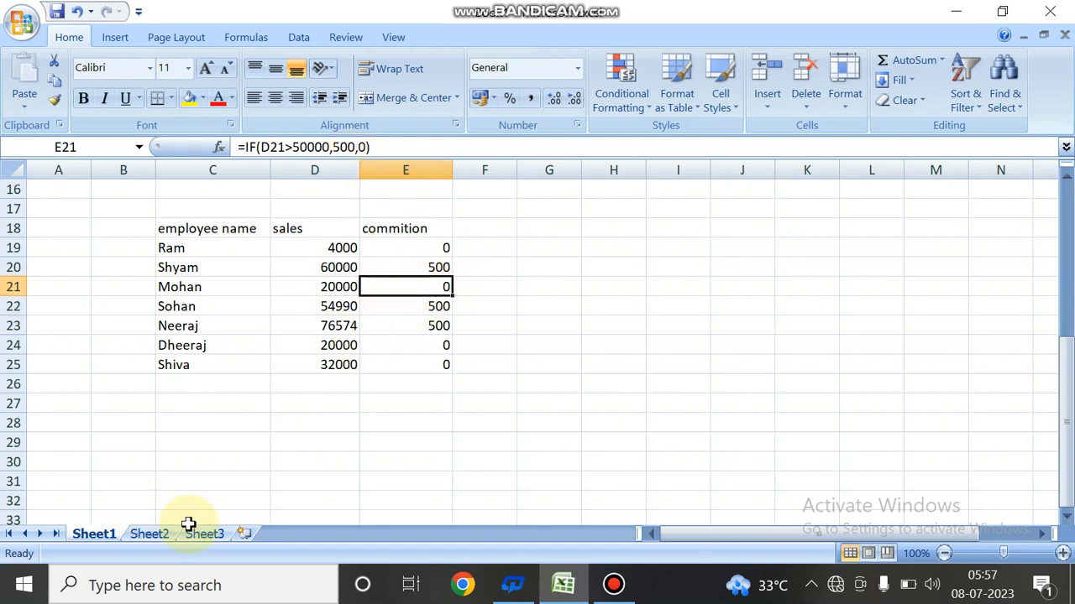
text(600)
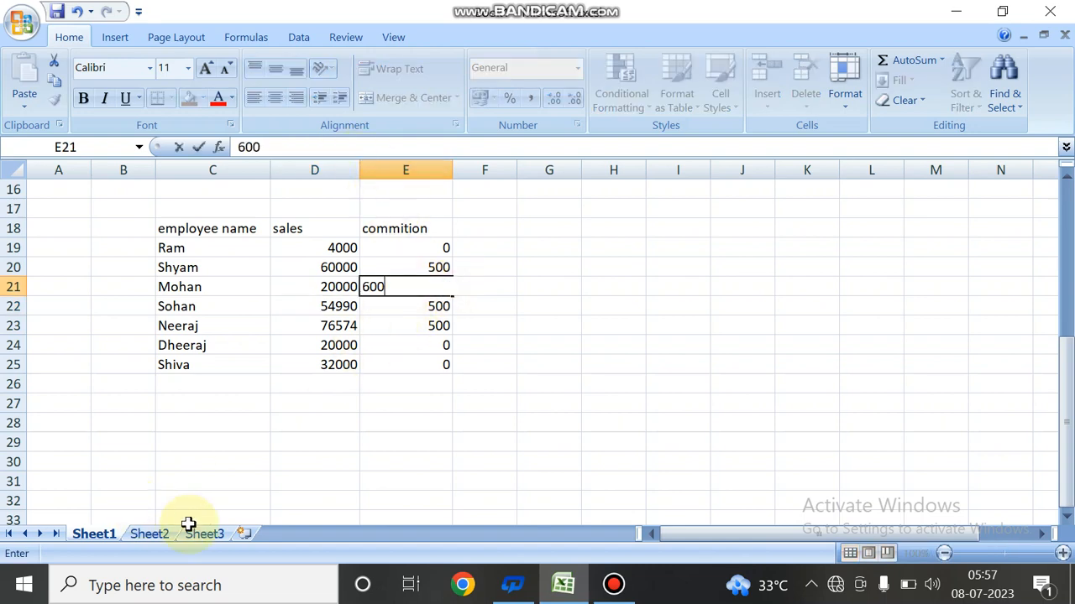
text(00)
key(Return)
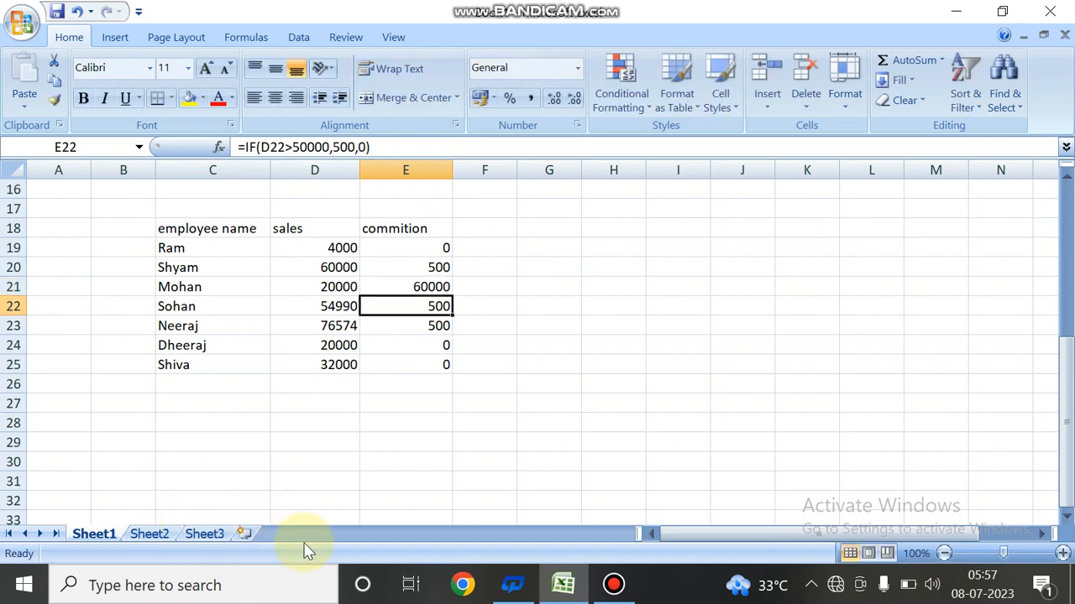
key(ctrl+z)
- Set the sales value in cell D21 to 60000 and check the commission formula in E21
click(323, 289)
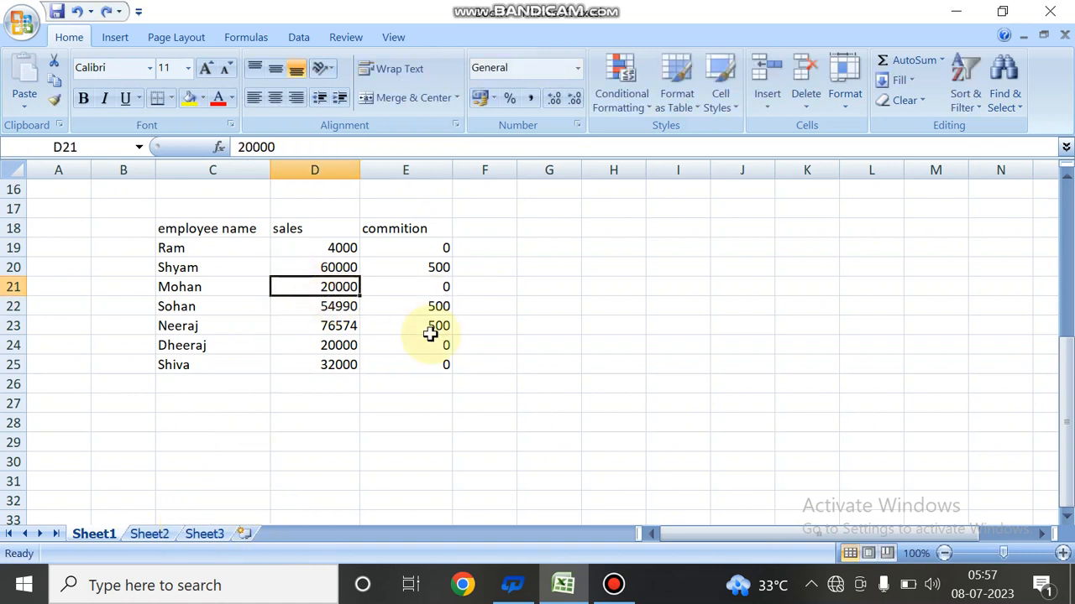
text(6000)
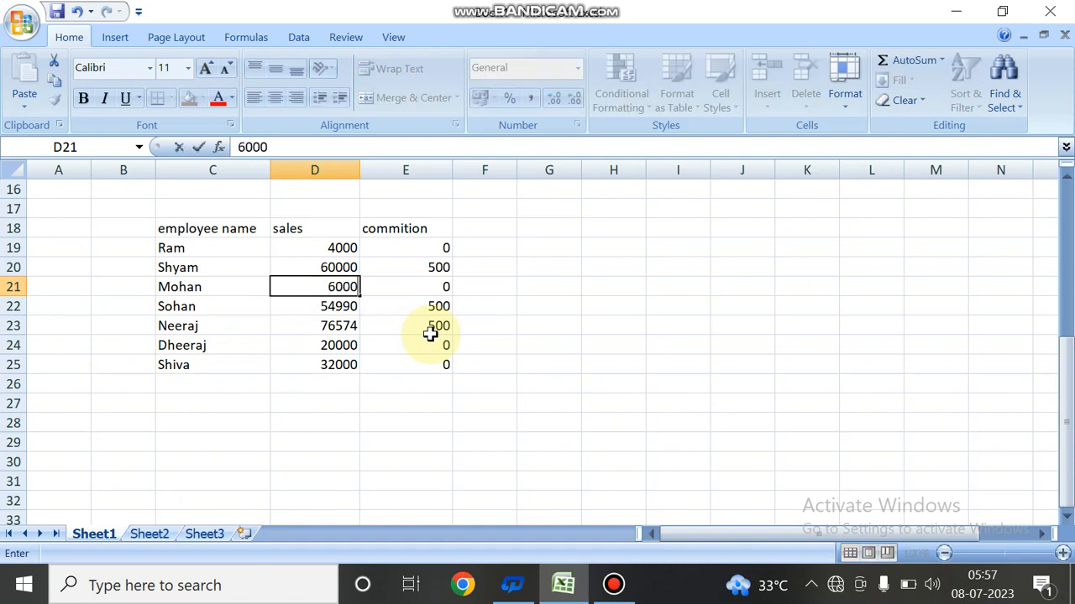
key(Return)
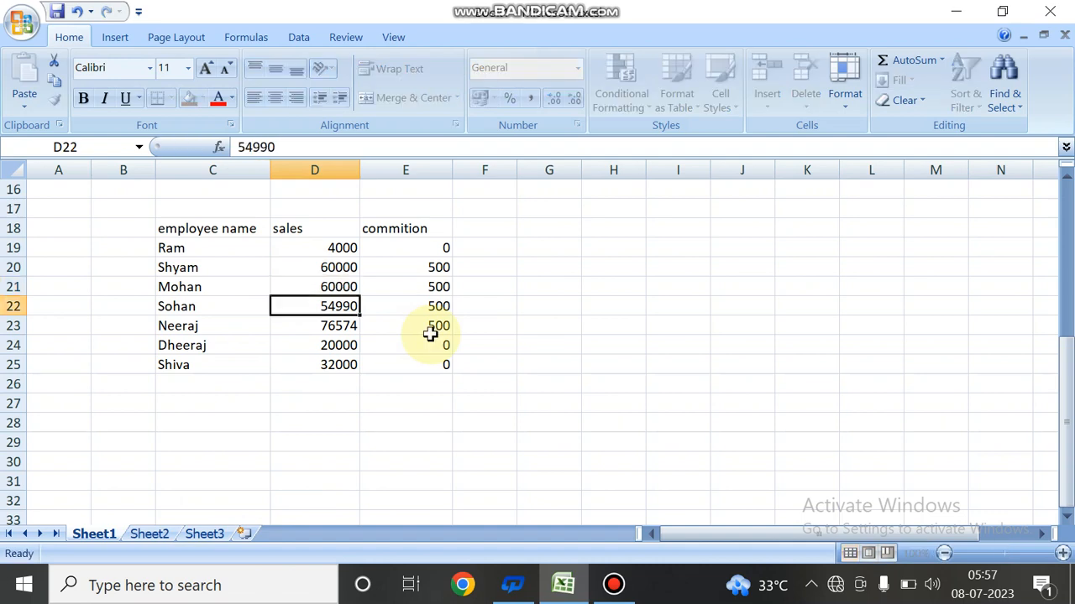
click(441, 286)
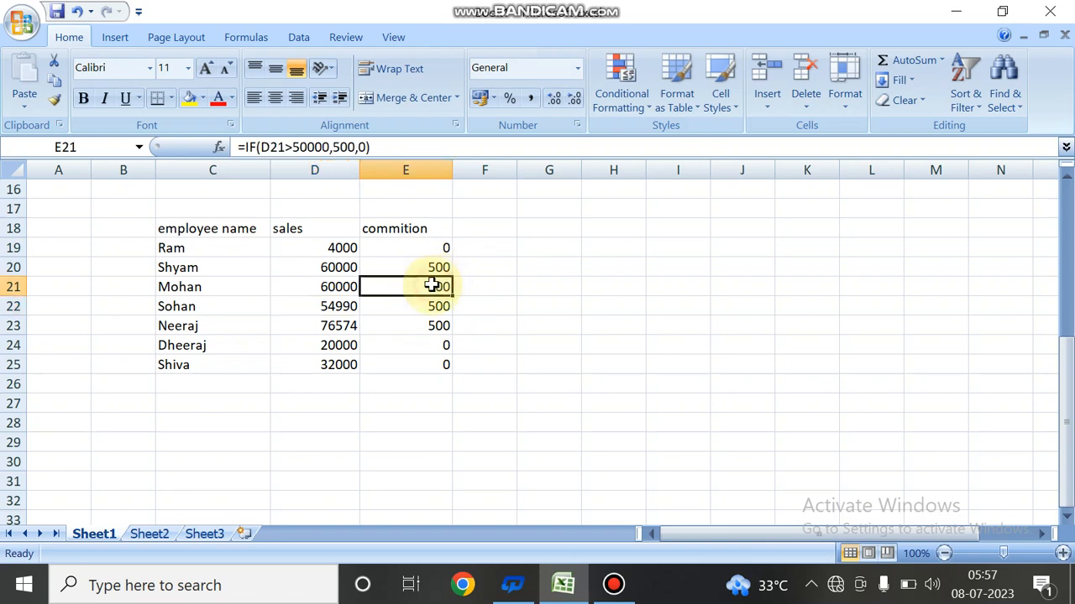
- Clear the commission formulas from cells E19 to E25
drag(442, 249, 466, 365)
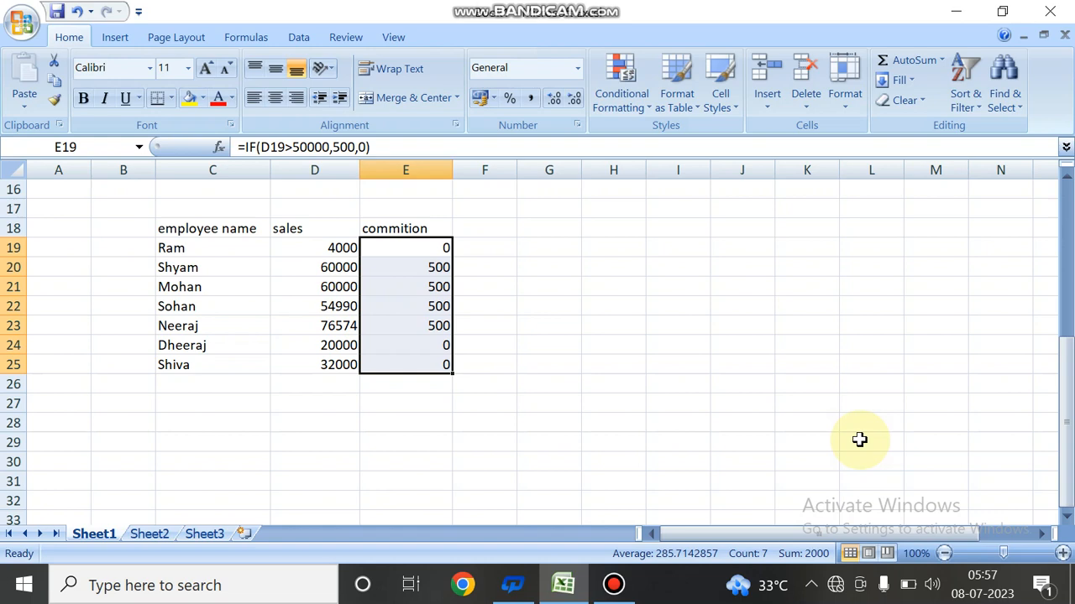
key(Delete)
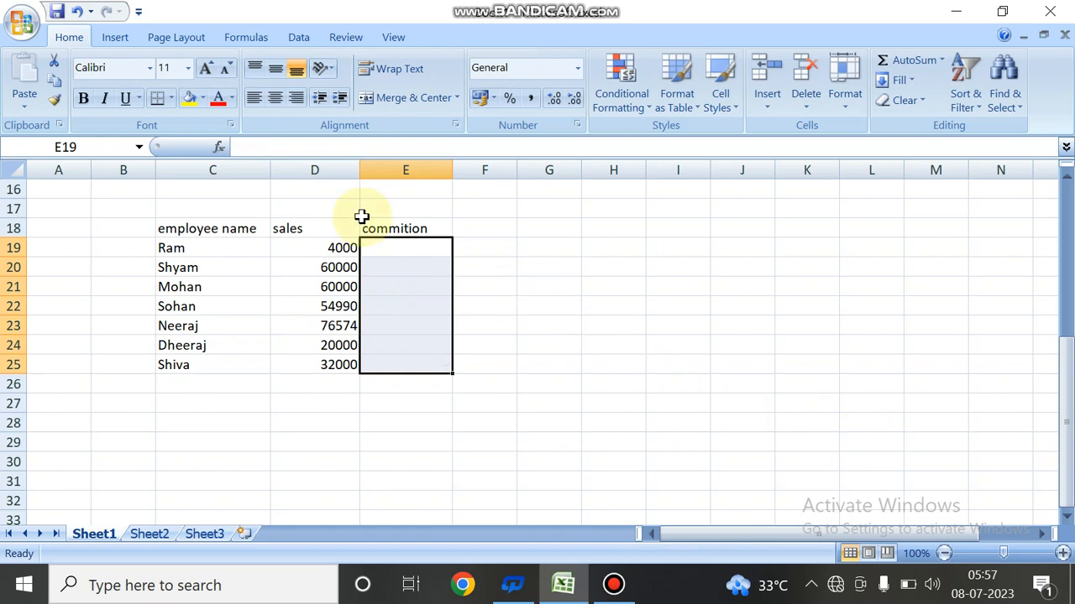
- Enter an IF formula in E19 giving 200 when D19 is below 50000 and 700 otherwise, and copy it down to E25
click(385, 244)
text(=)
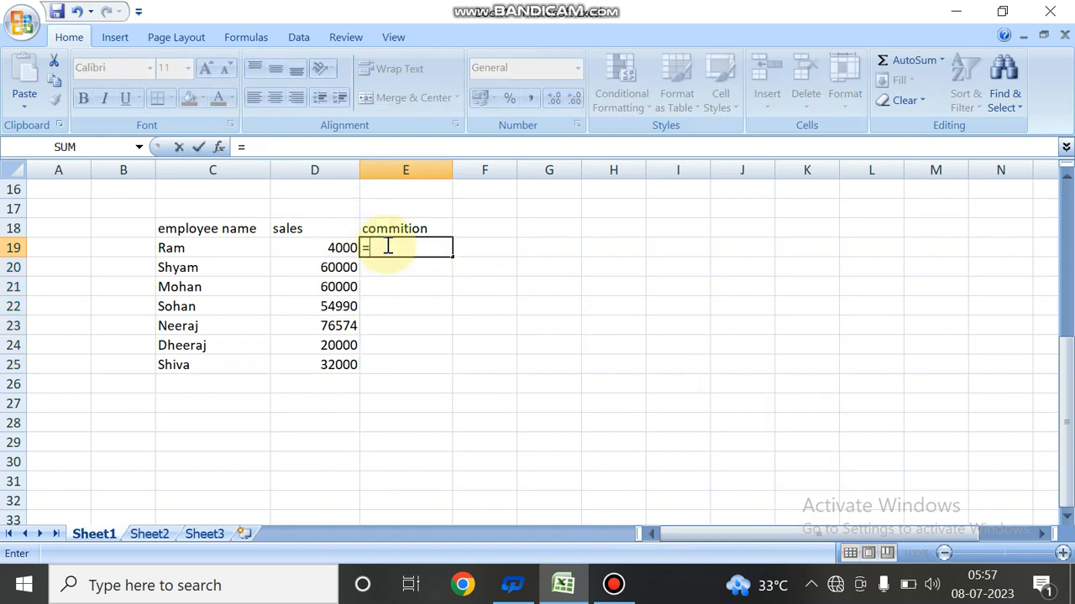
text(if)
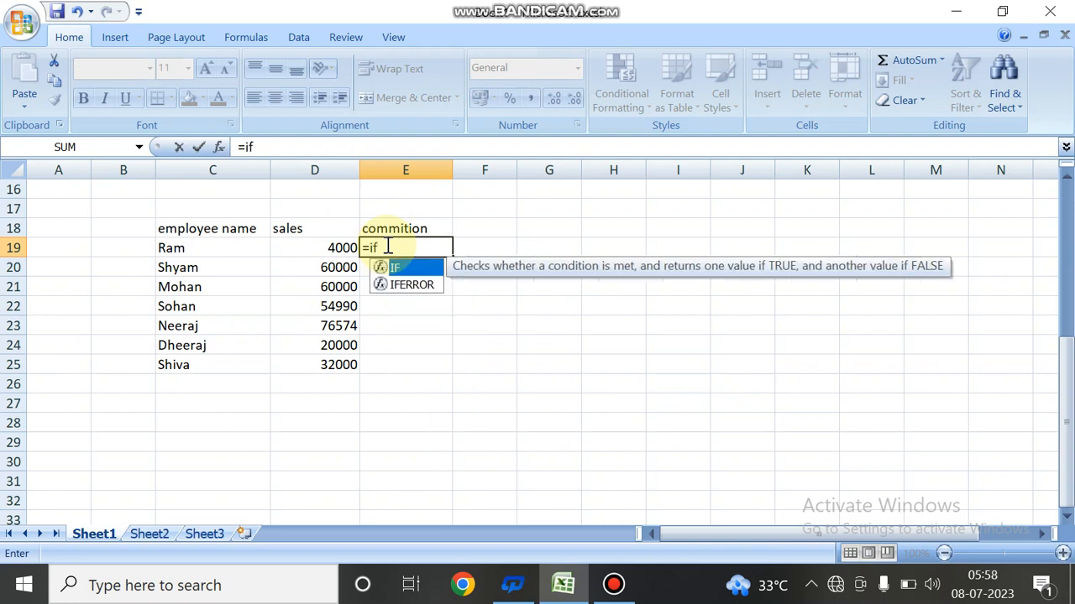
text(()
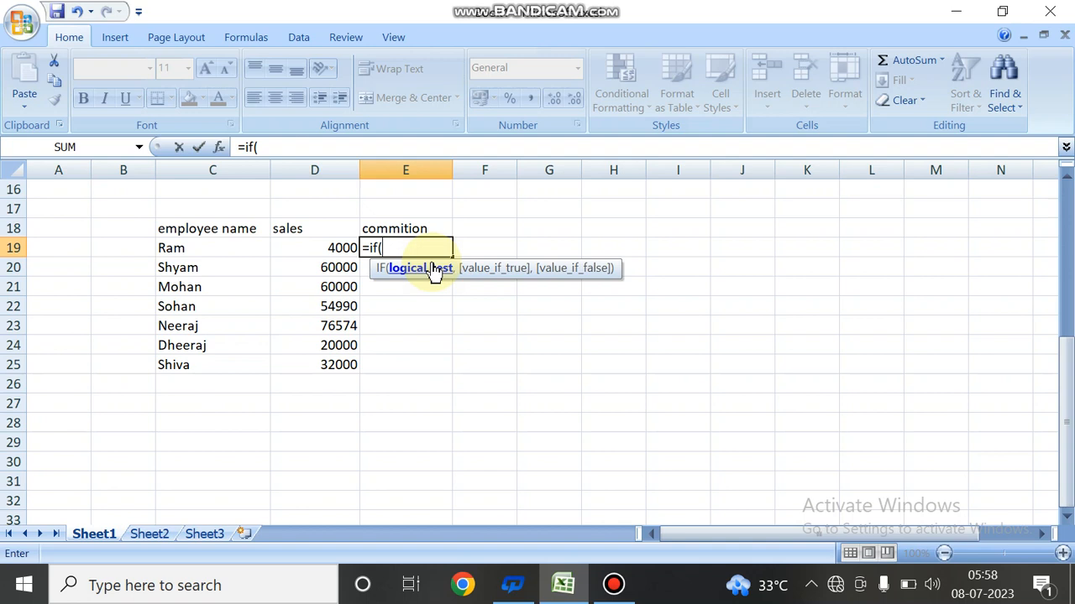
click(317, 245)
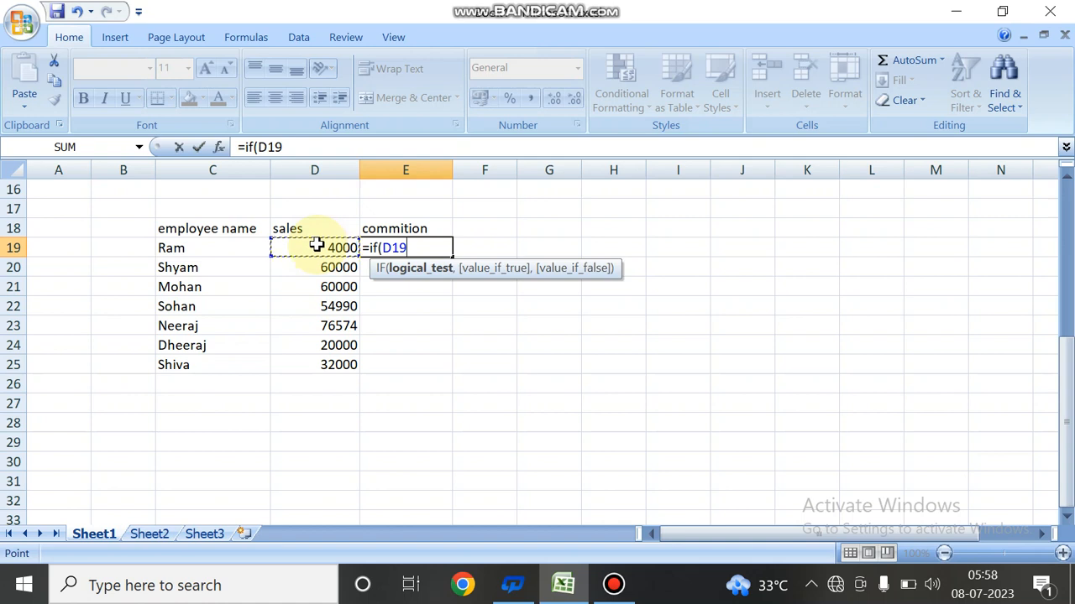
text(<50000)
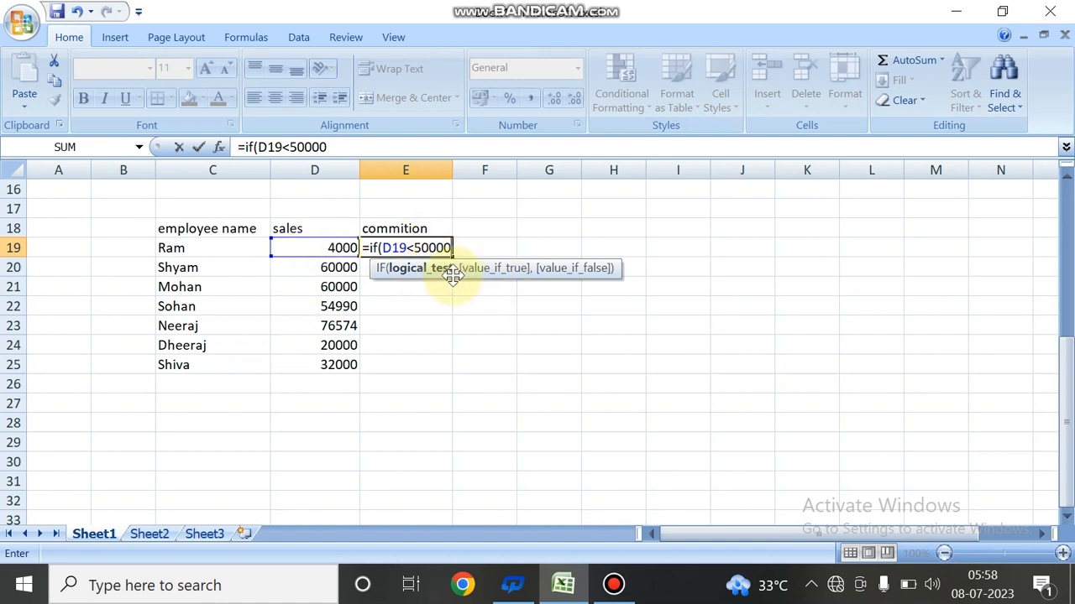
text(,200)
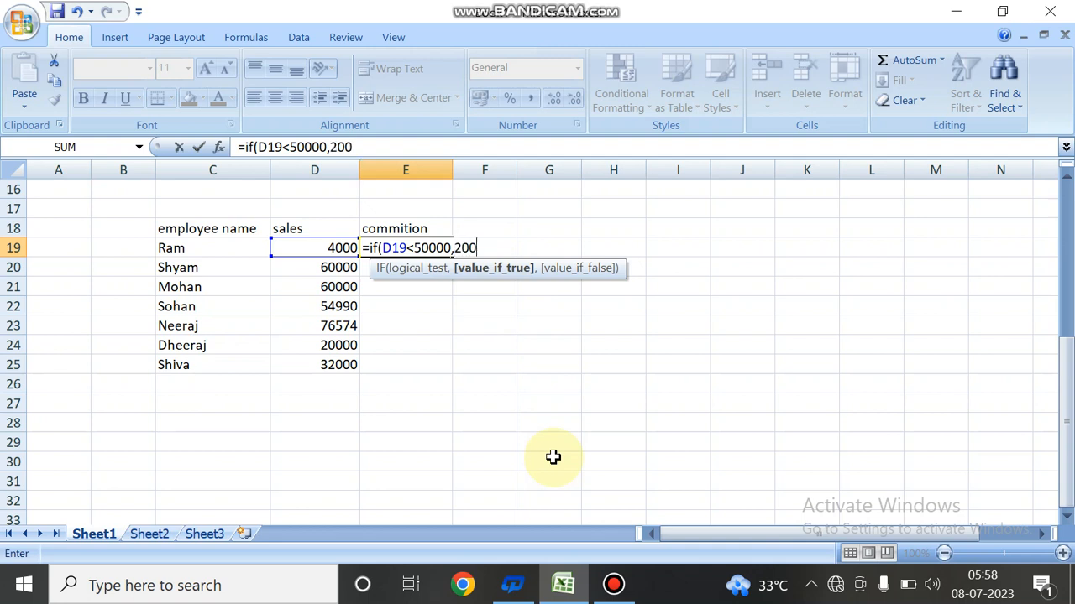
text(,70)
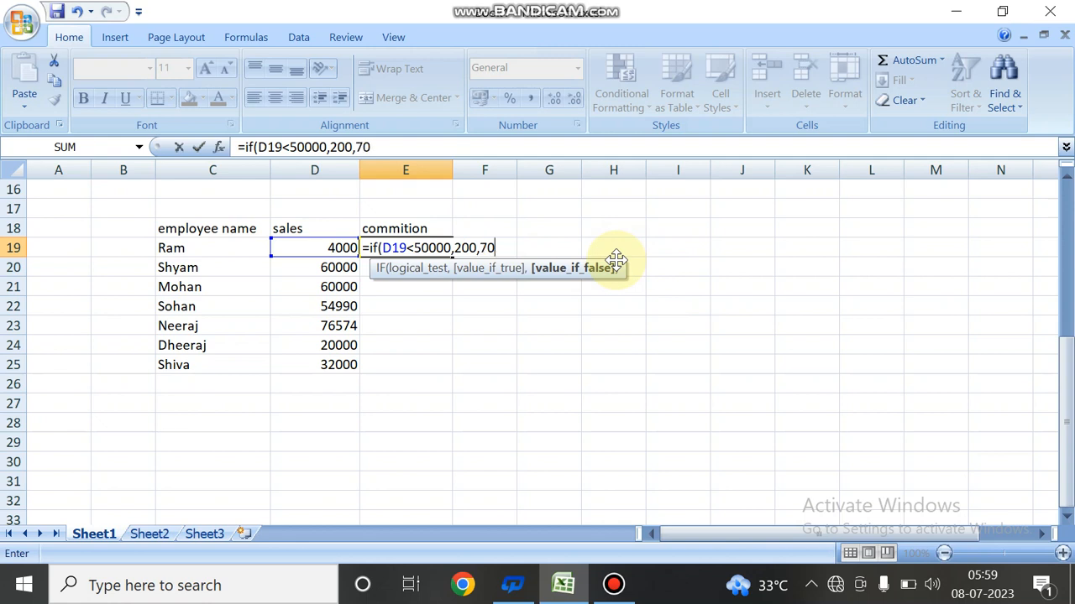
text(0)
key(Return)
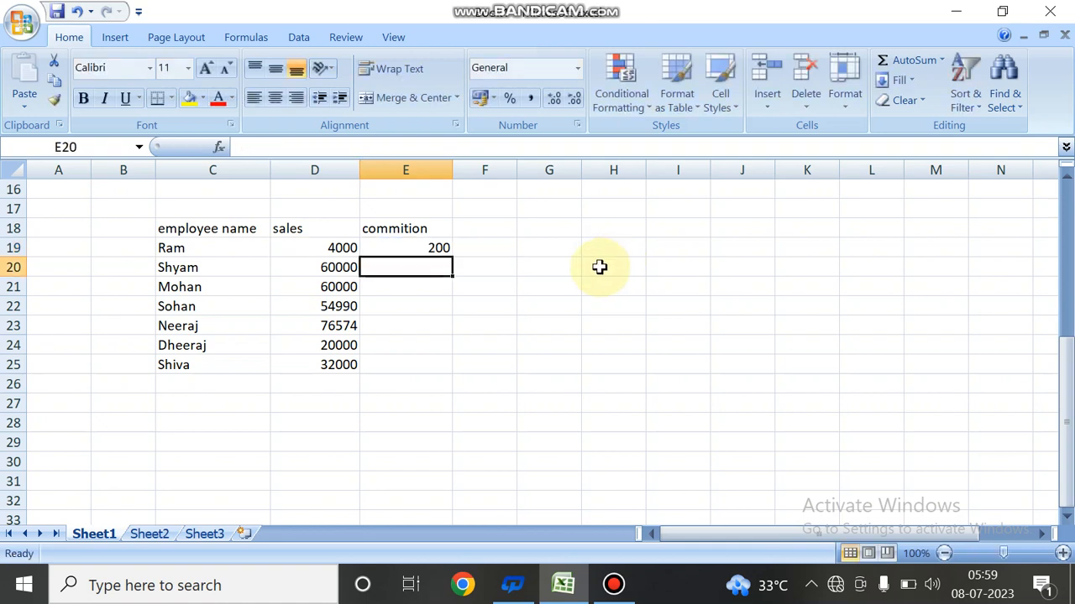
click(432, 244)
drag(452, 256, 460, 373)
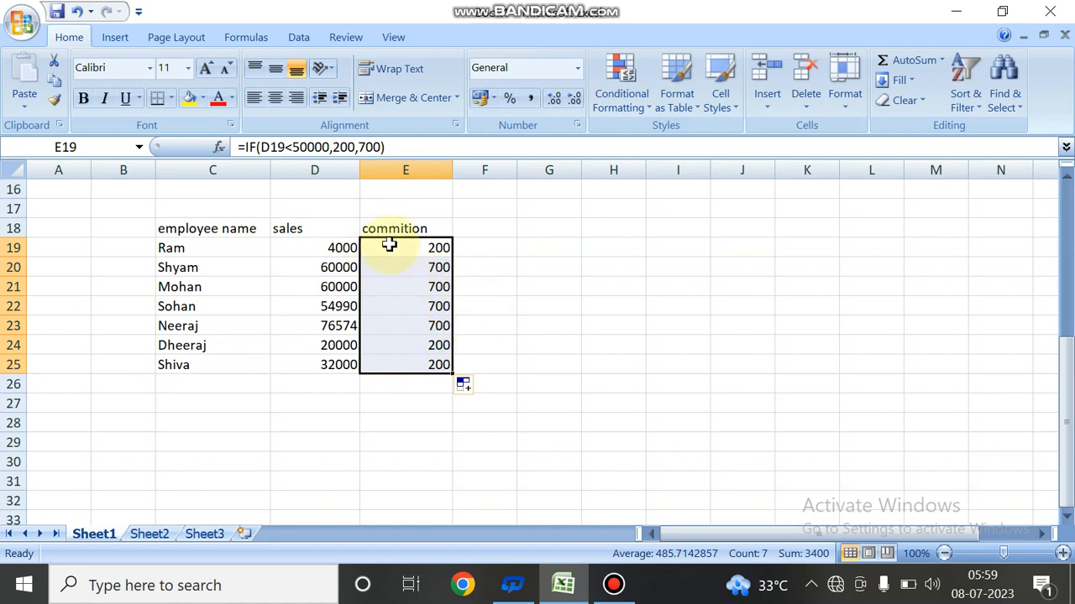
- Clear the whole commission column from E18 to E25, including its heading
drag(399, 226, 440, 364)
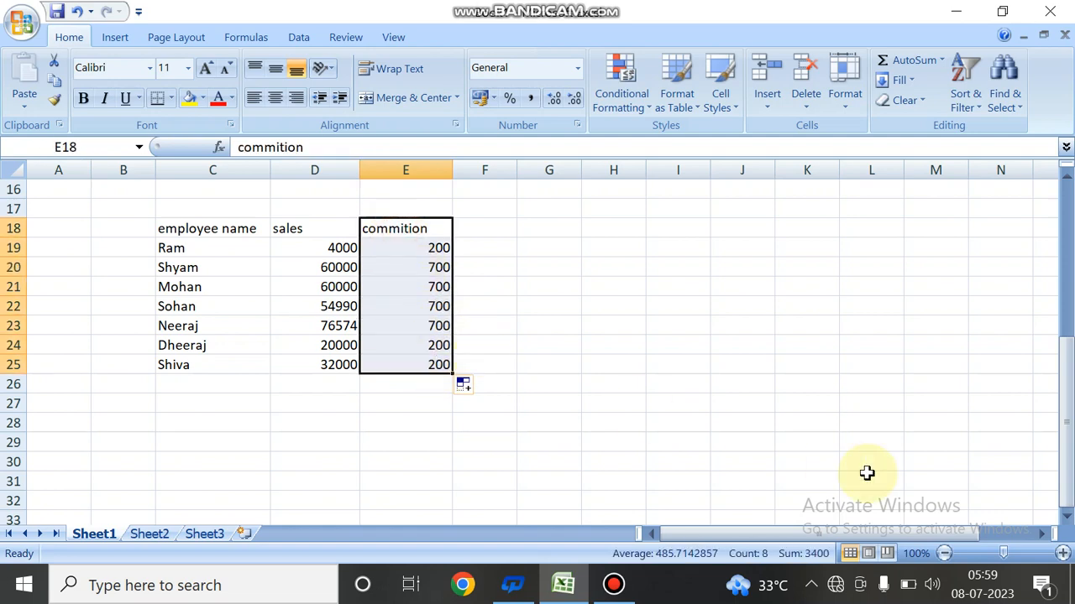
key(Delete)
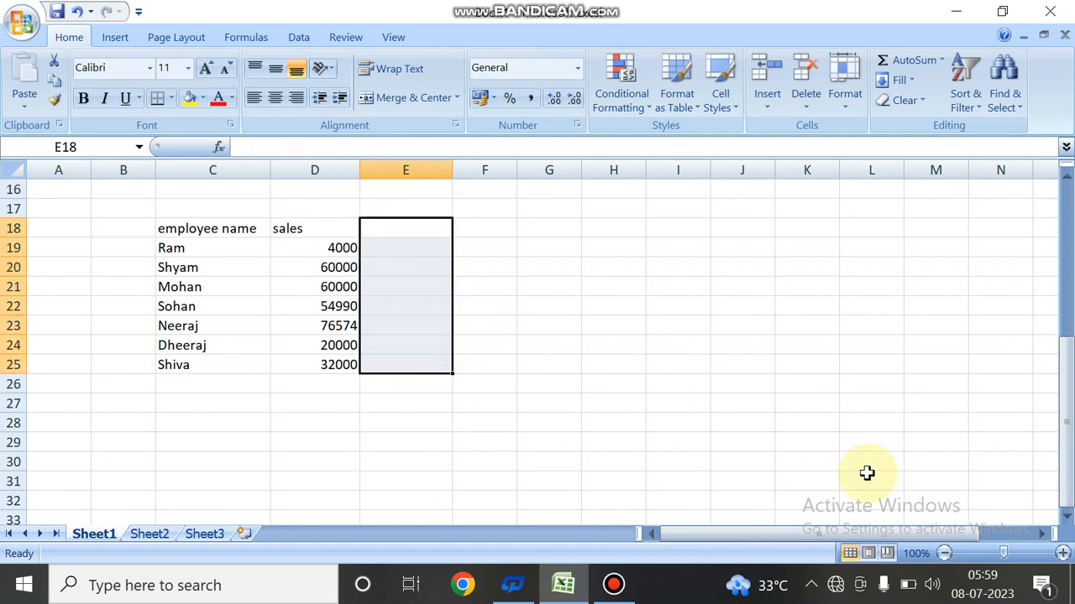
click(389, 226)
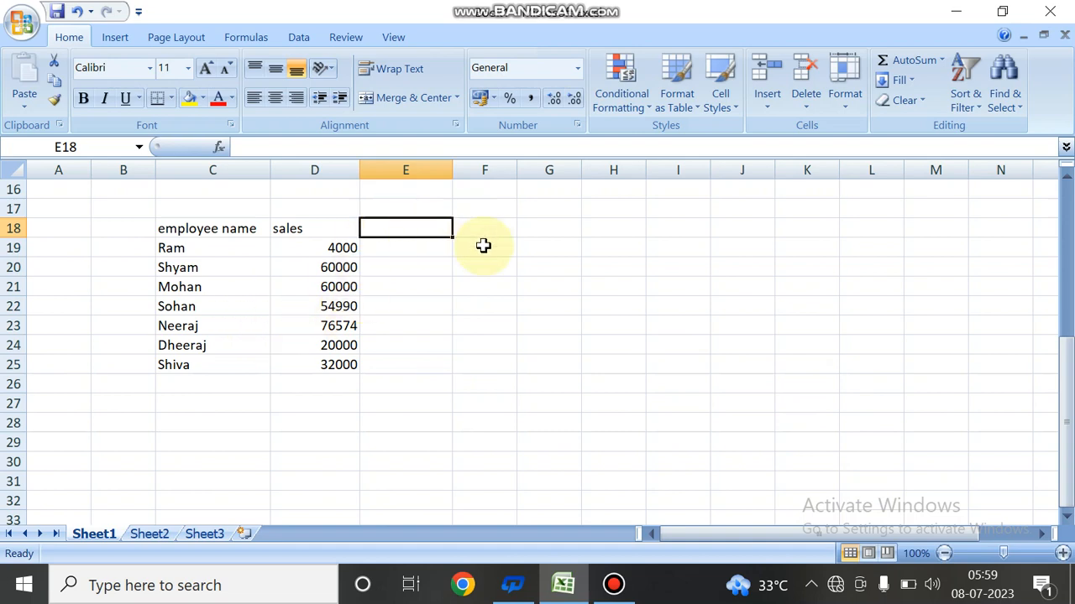
- Insert an entire new column between the employee names and the sales figures
click(304, 212)
right_click(304, 215)
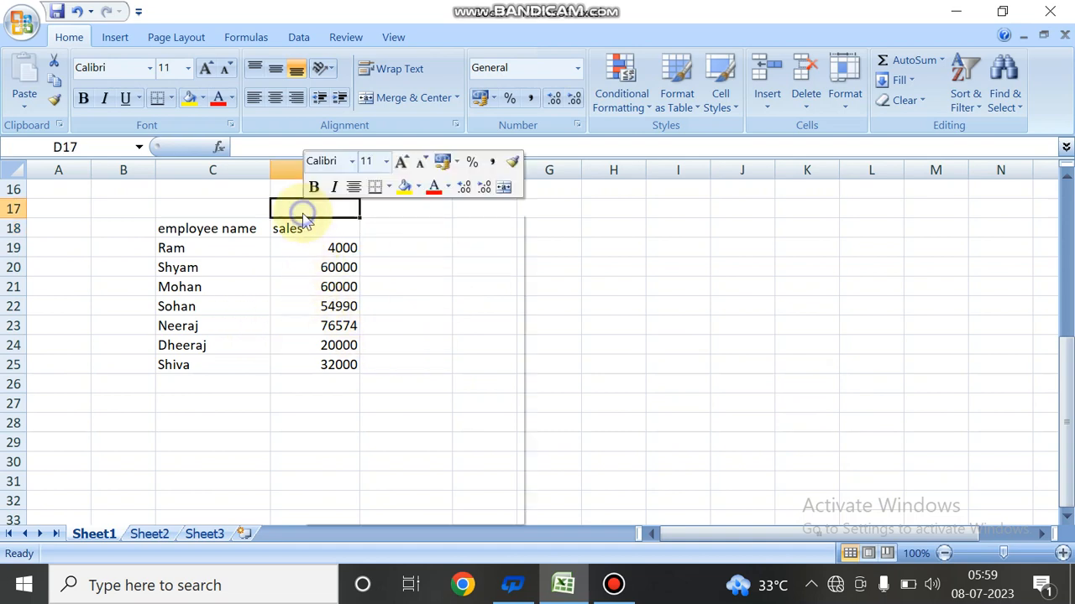
click(372, 314)
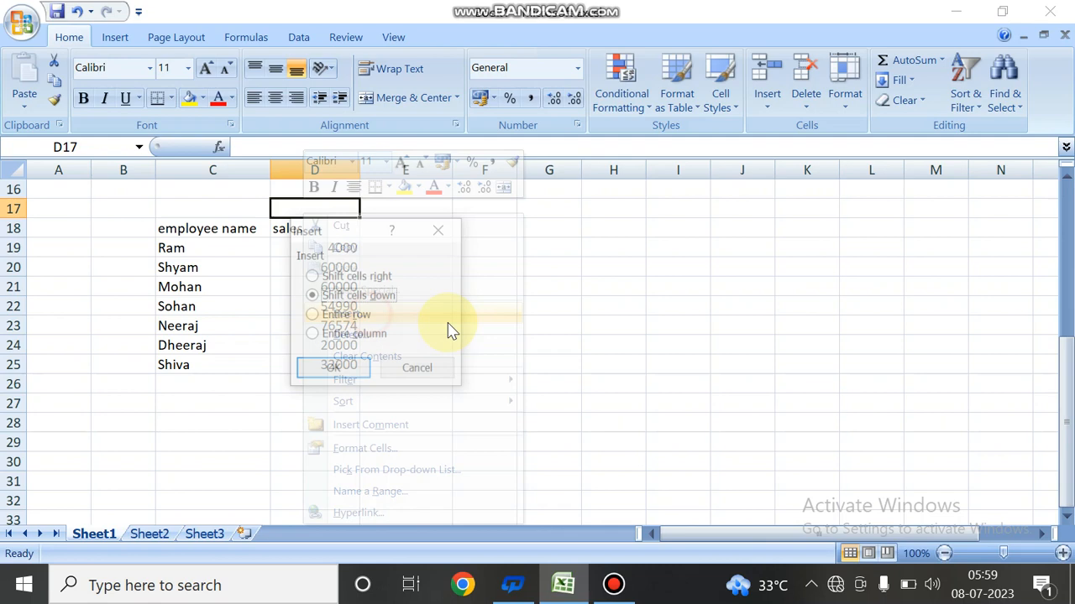
click(369, 340)
click(335, 371)
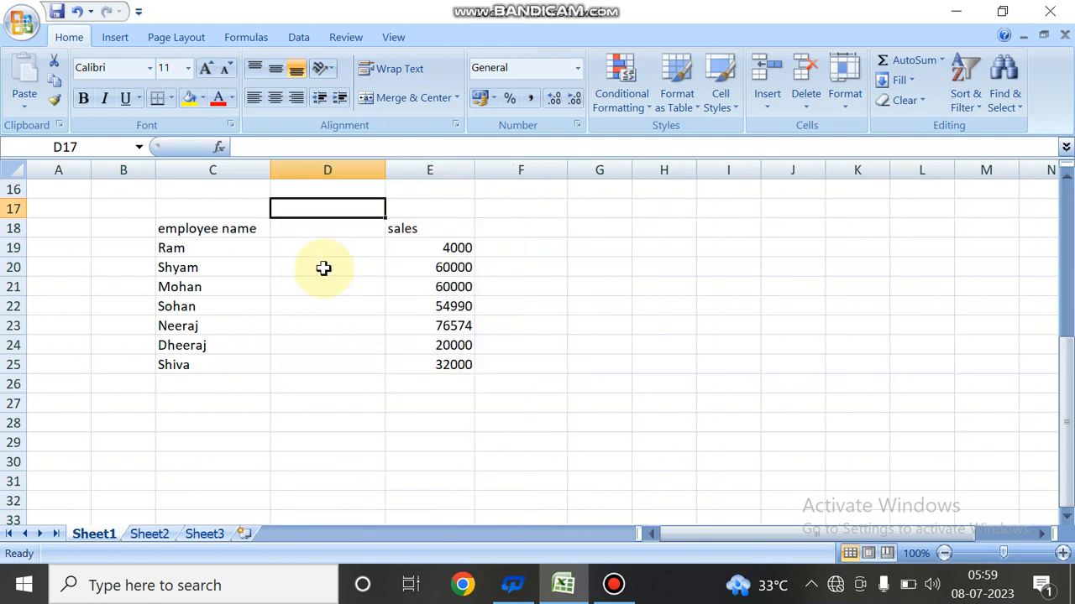
- Enter the heading dep in D18 with mkt, acct and sales below it, and repeat these departments down to D25
click(320, 233)
text(dep)
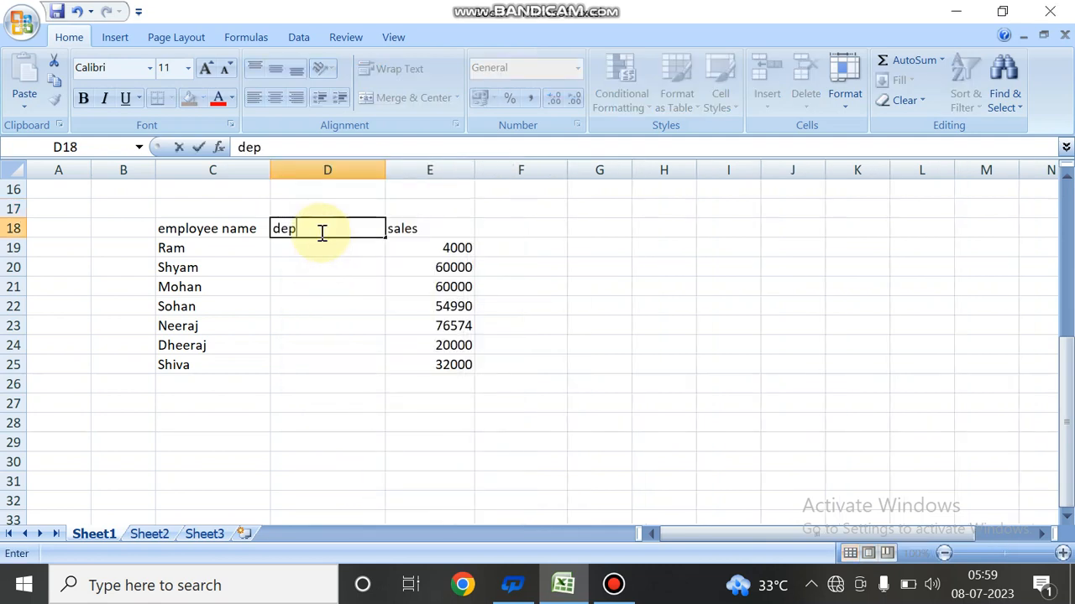
key(Return)
text(mkt)
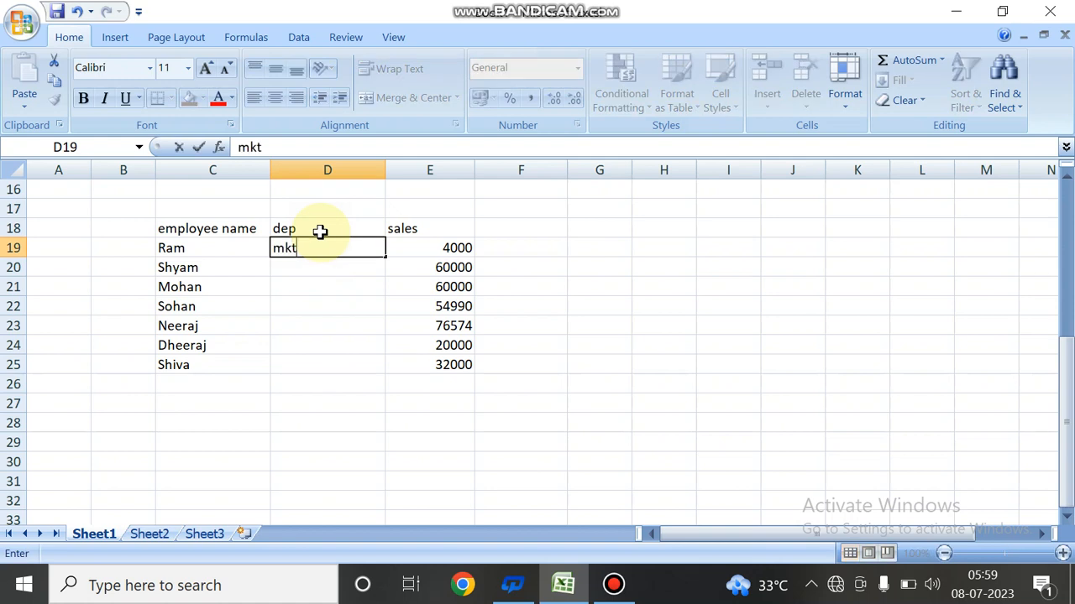
key(Return)
text(acct)
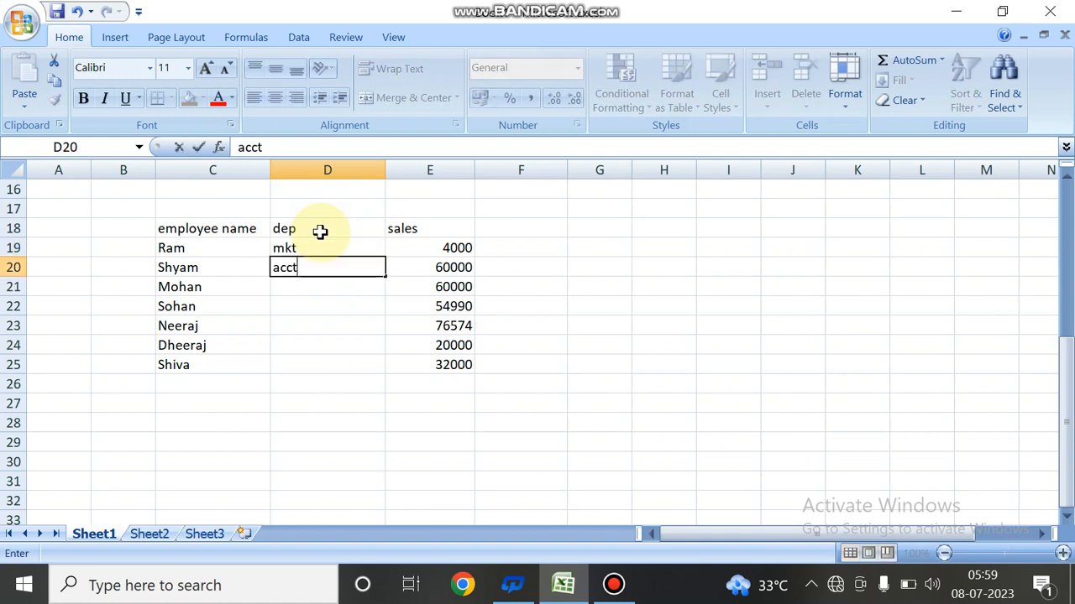
key(Return)
text(sales)
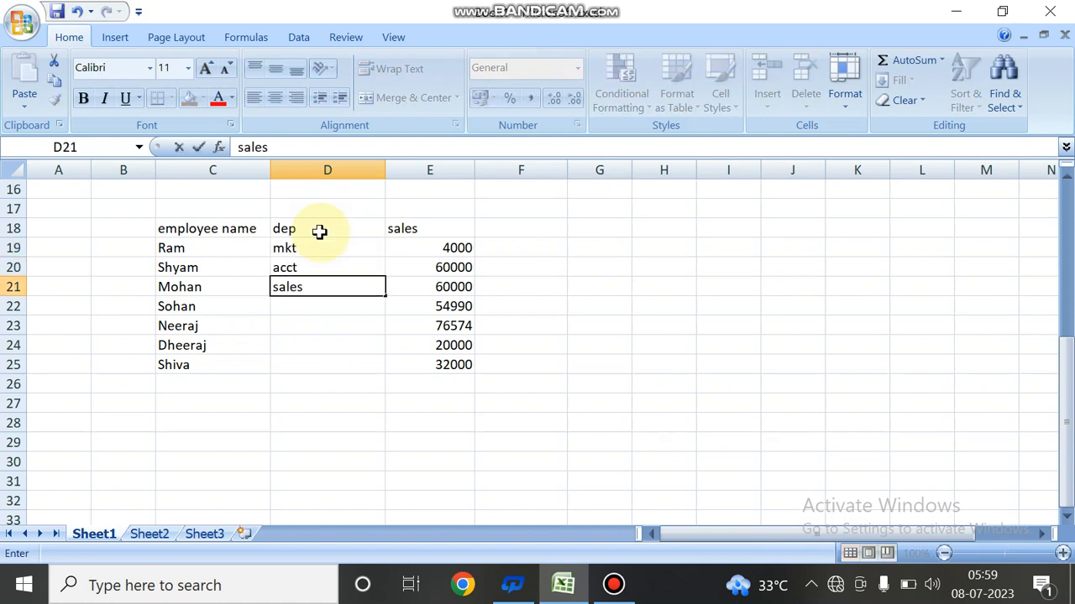
drag(336, 246, 384, 374)
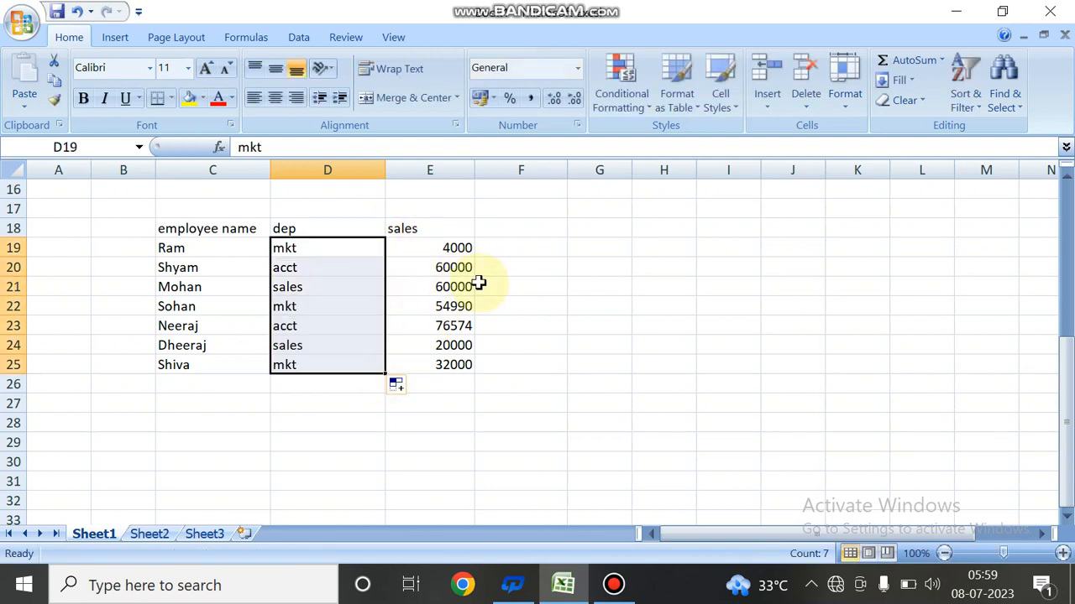
- Insert an entire new column before the sales figures and enter the heading salary in E18
click(511, 235)
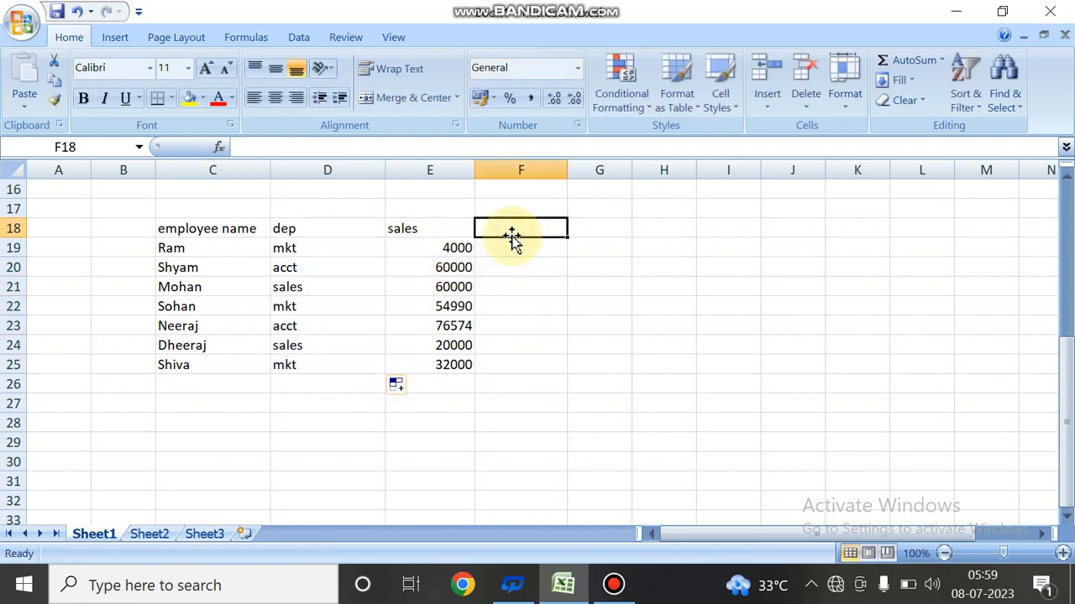
right_click(428, 210)
click(476, 308)
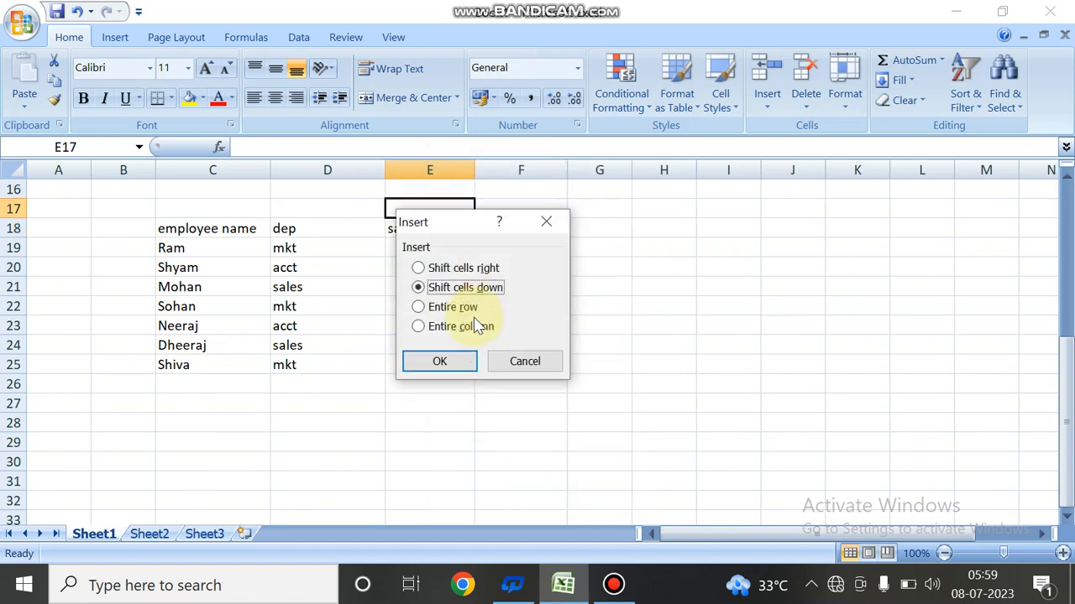
click(466, 326)
click(439, 361)
click(443, 229)
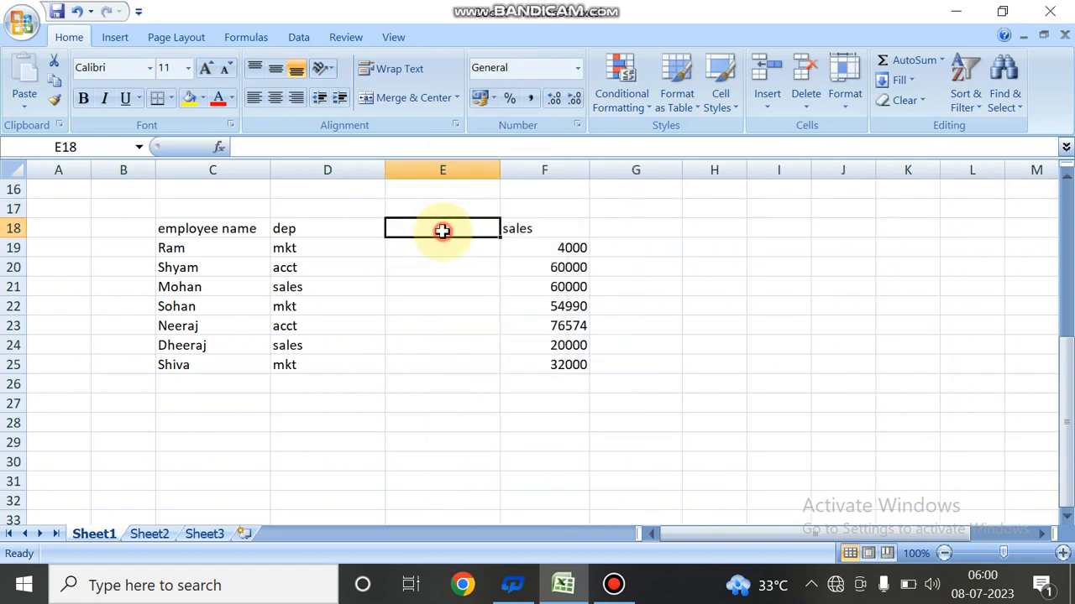
text(salary)
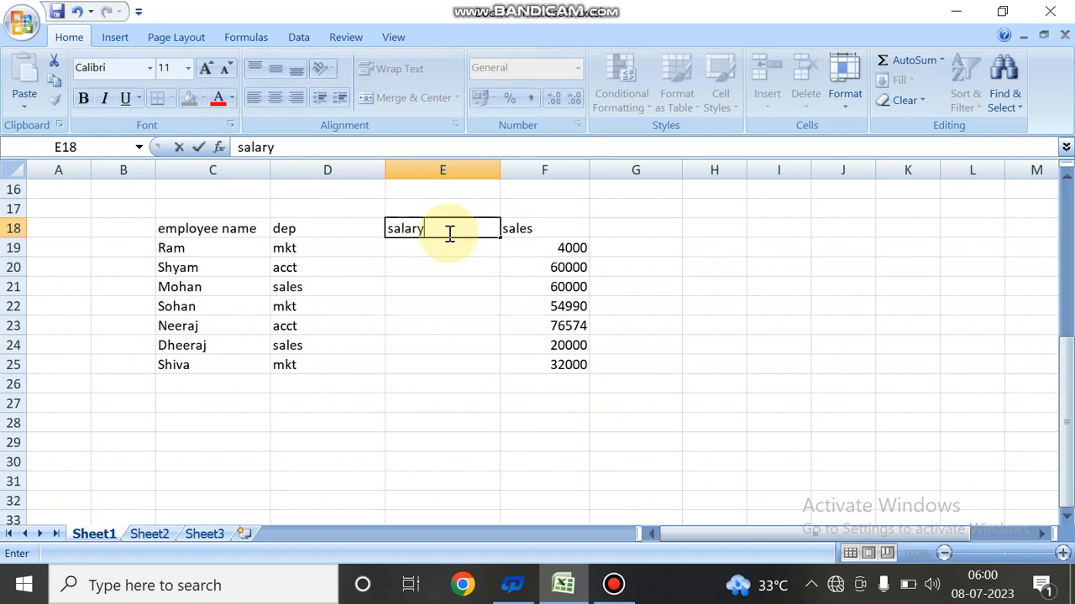
key(Return)
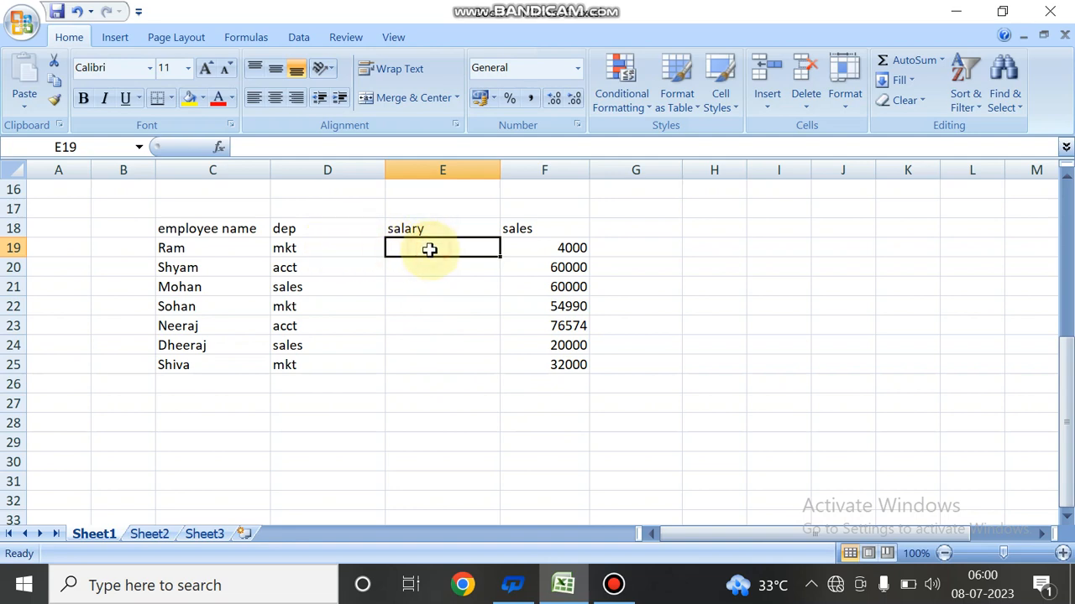
click(344, 245)
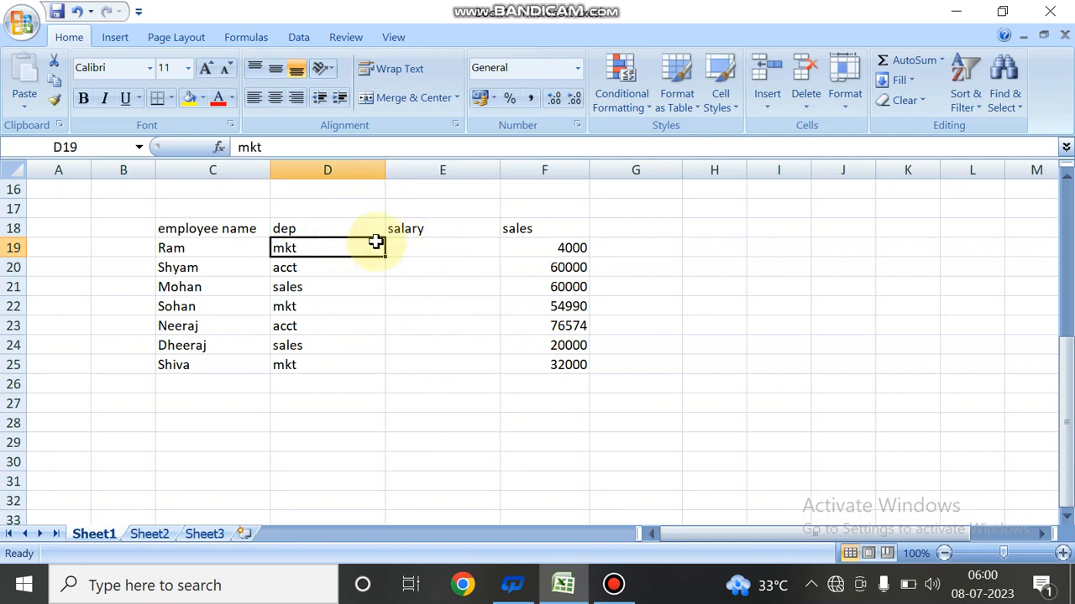
drag(343, 254, 336, 380)
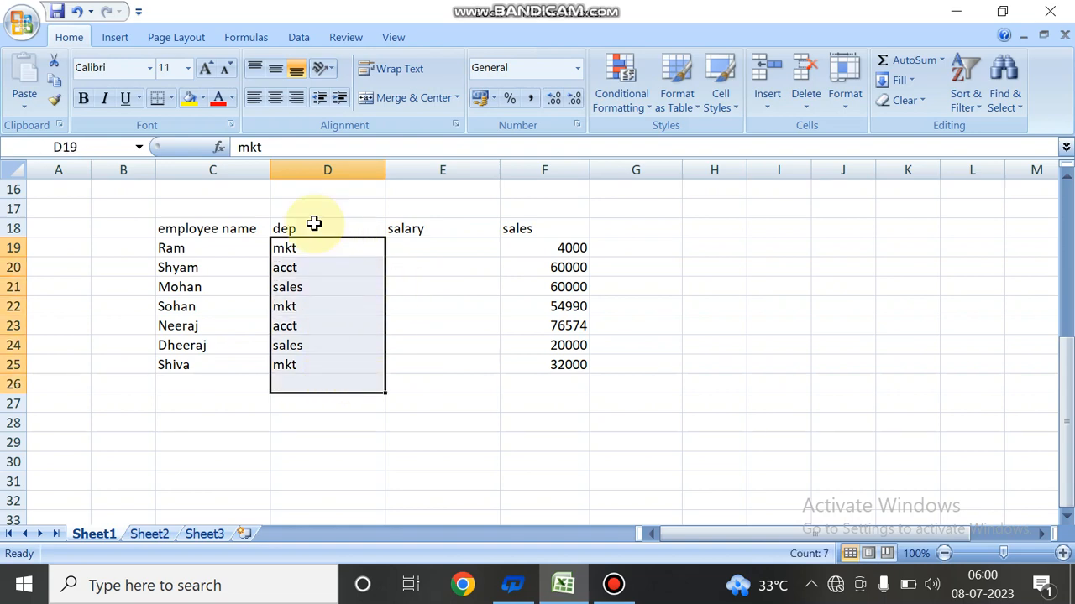
drag(314, 250, 329, 379)
- Enter =IF(D19="mkt",15000,10000) in salary cell E19 and copy the formula down to E25
click(418, 245)
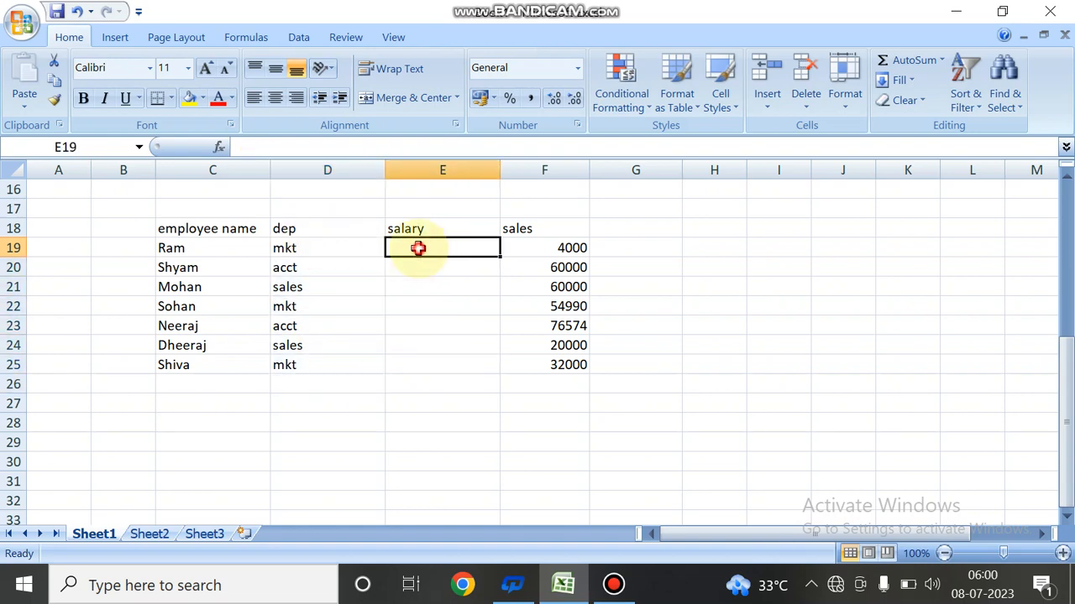
text(=i)
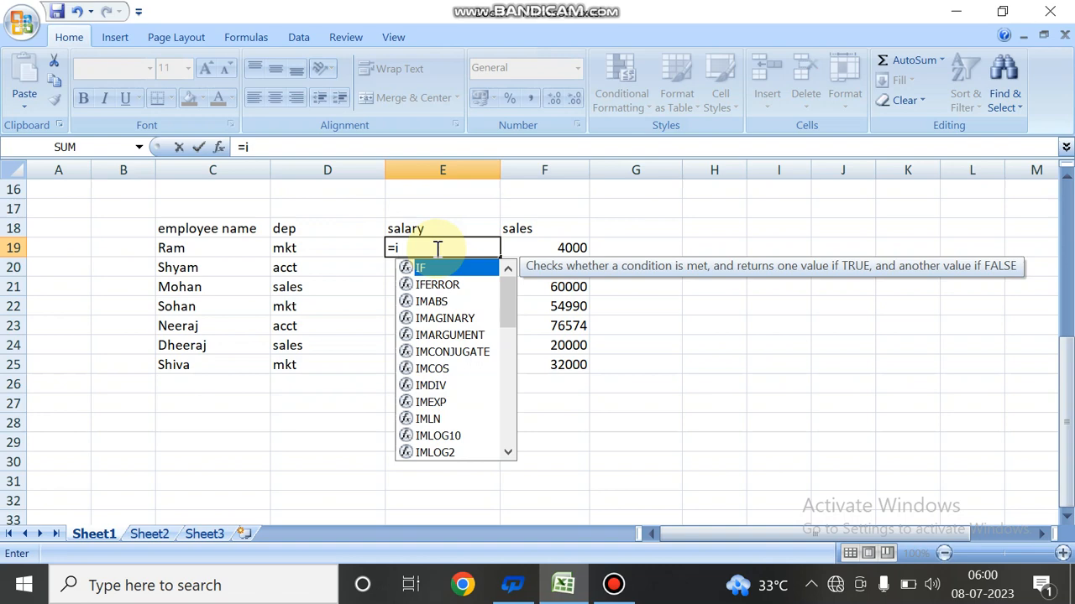
text(f()
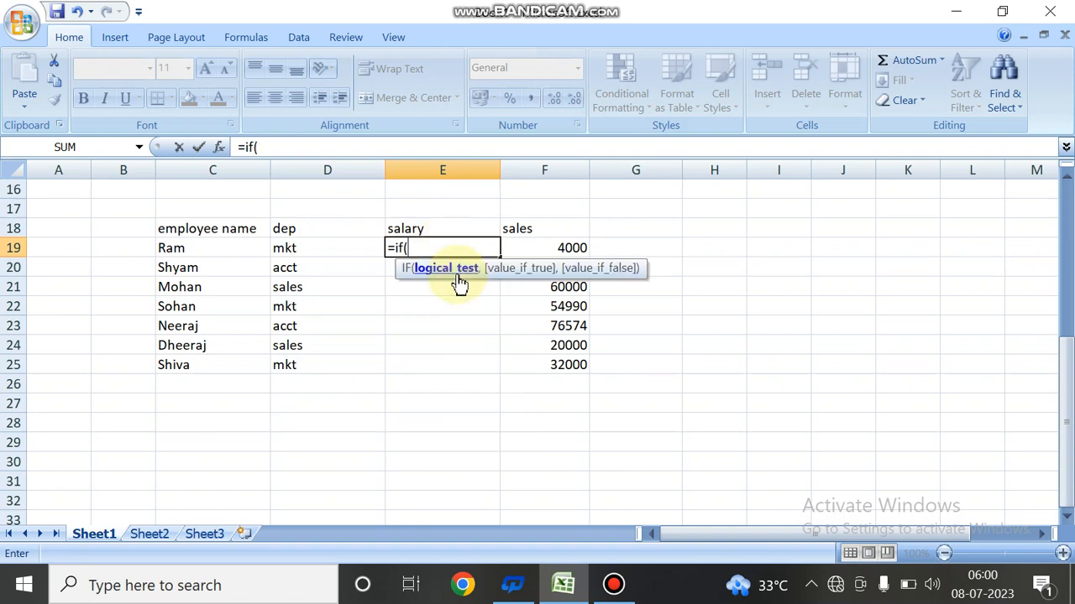
click(314, 244)
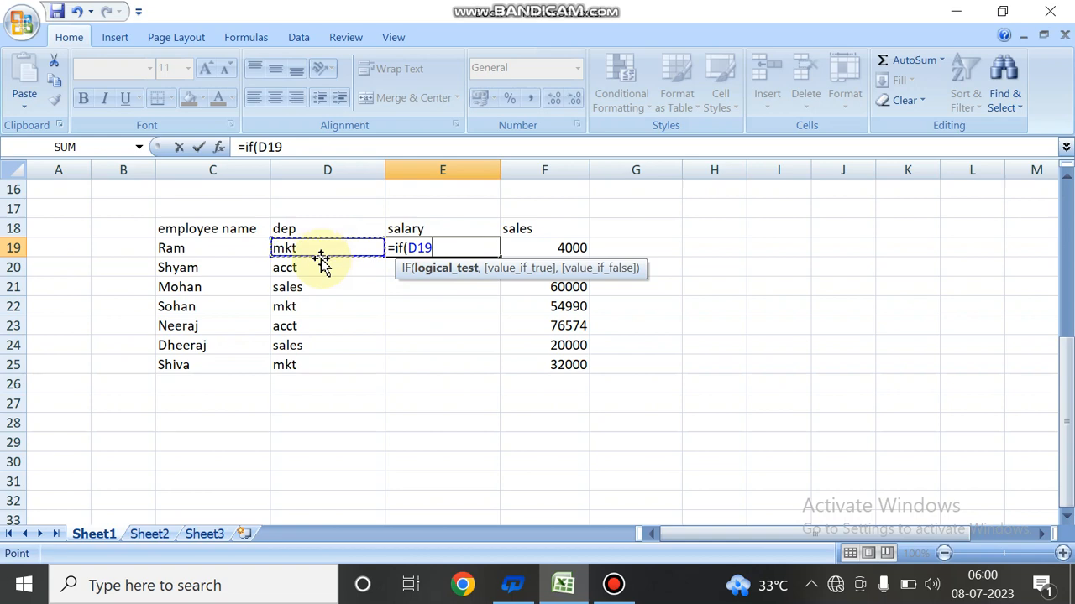
text(="mkt)
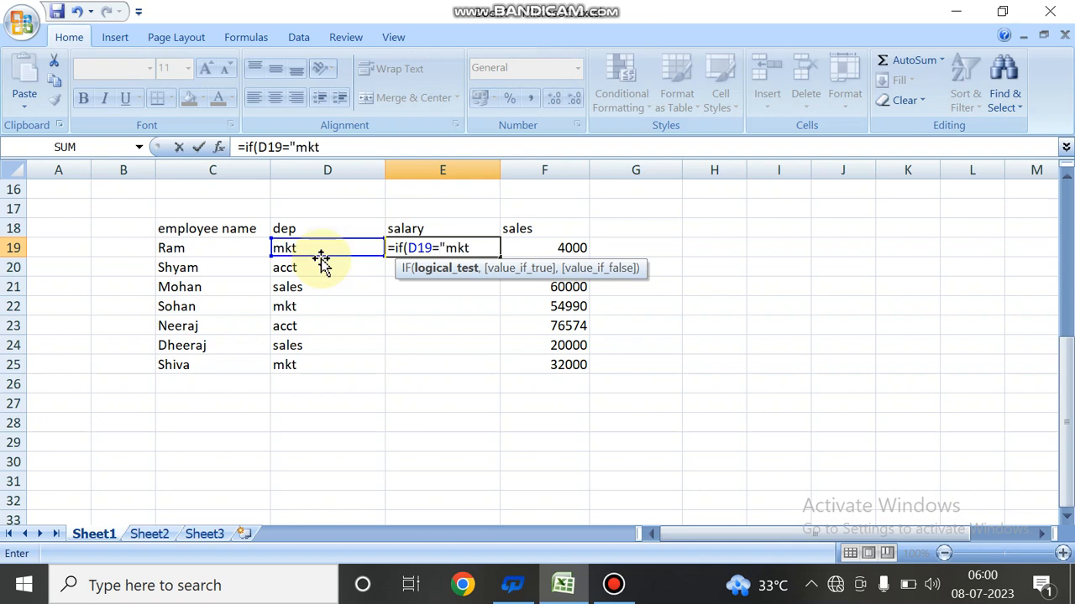
text(")
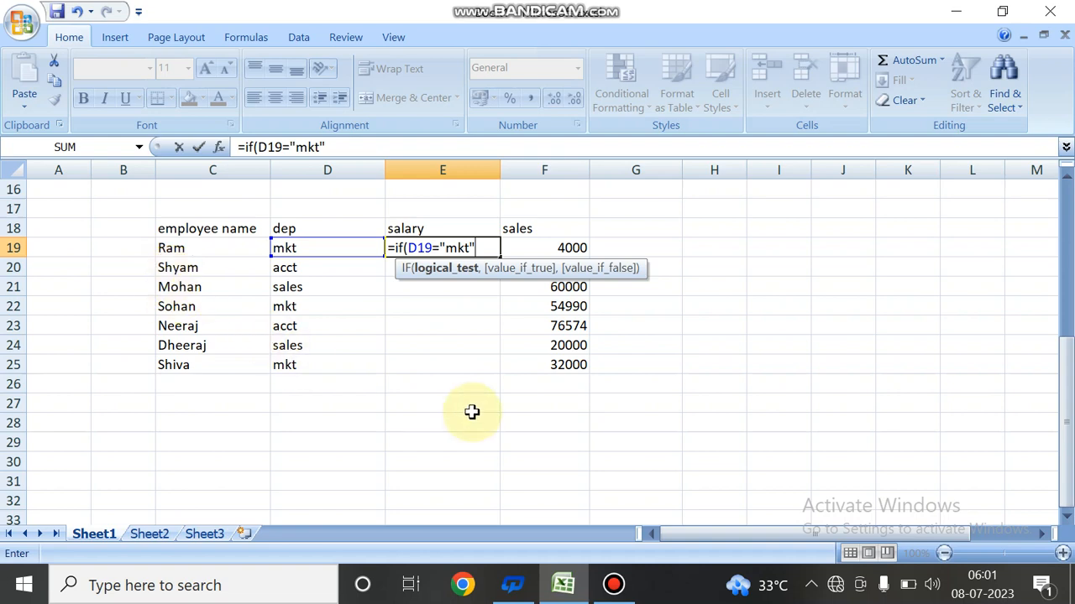
text(,)
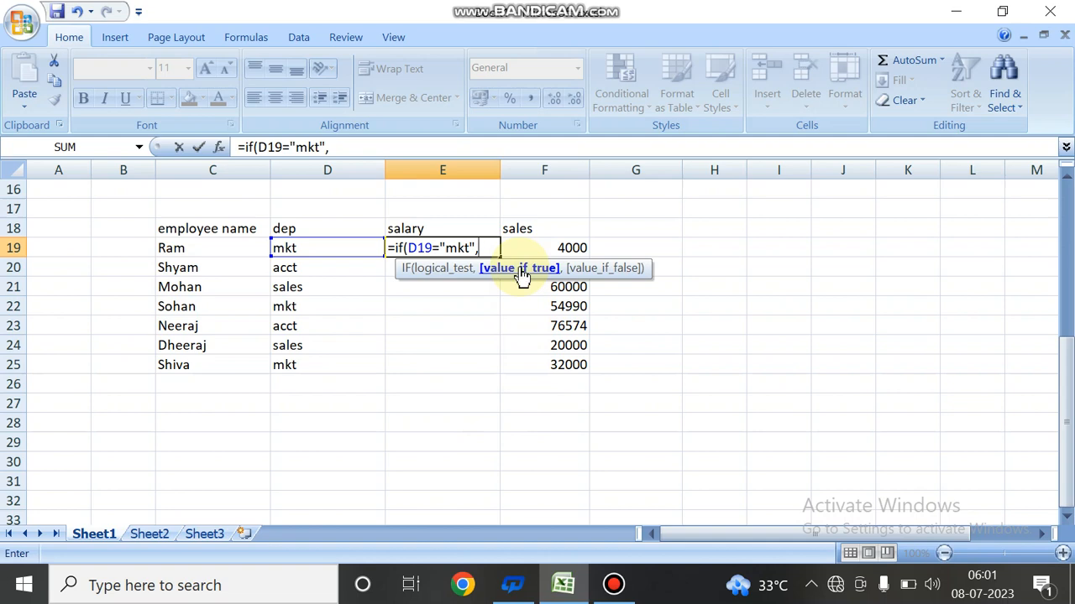
text(15000,)
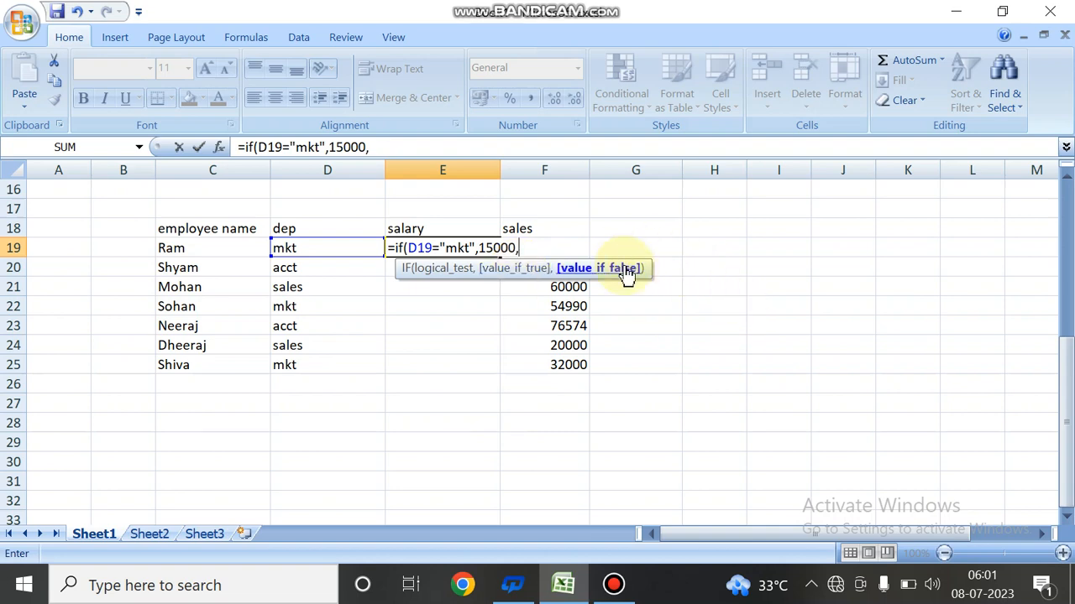
text(10000)
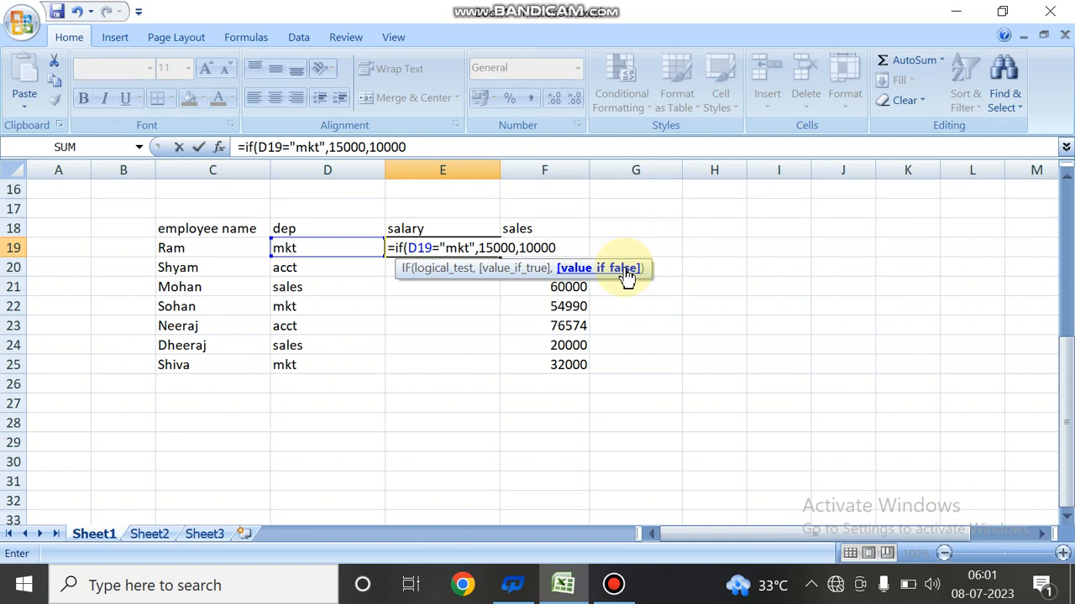
text())
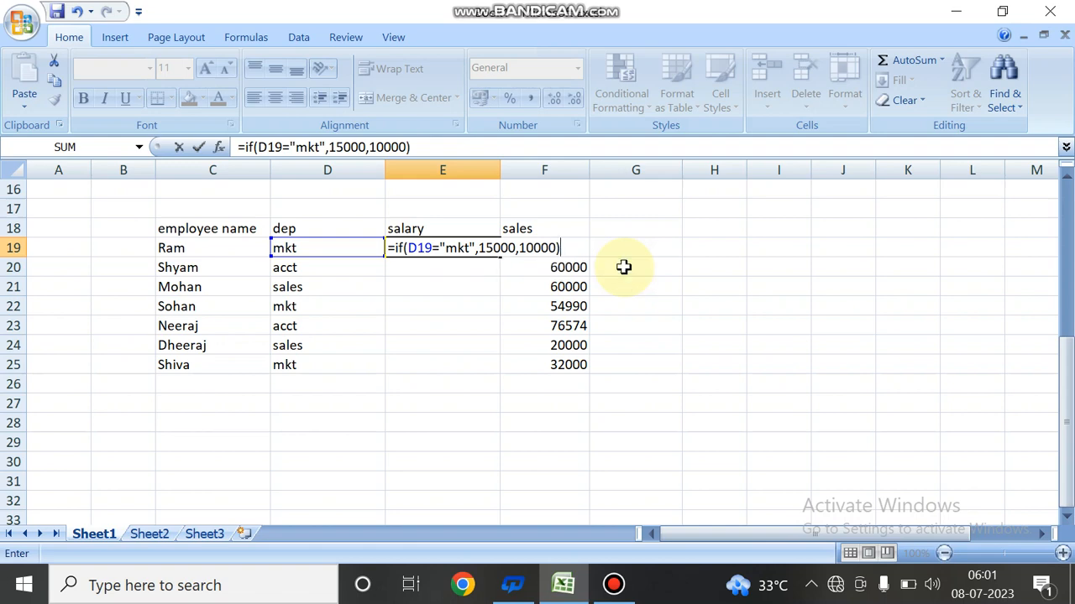
key(Return)
click(479, 246)
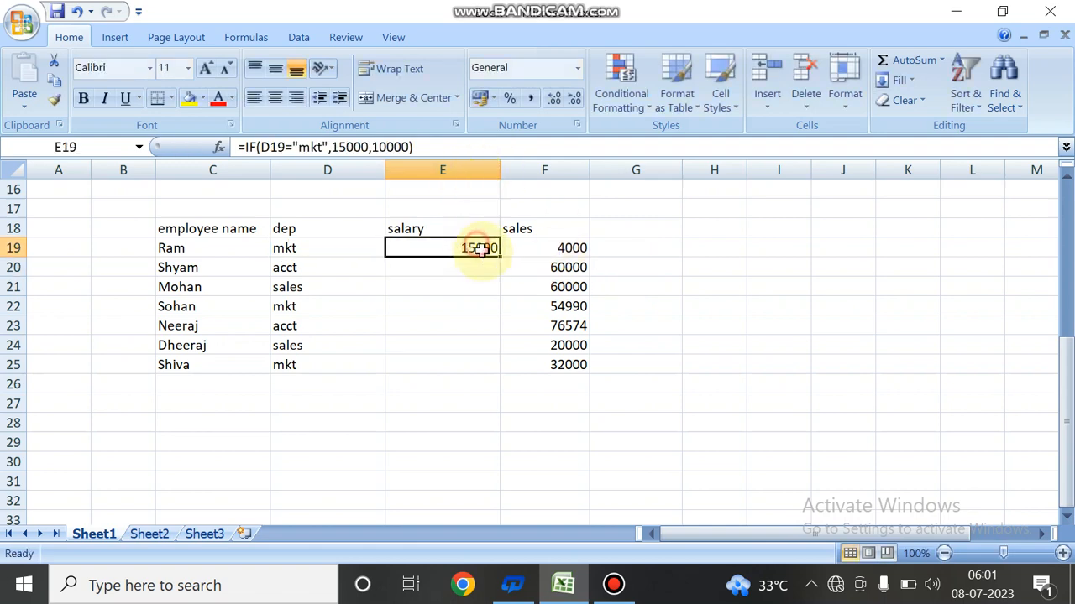
drag(502, 258, 463, 367)
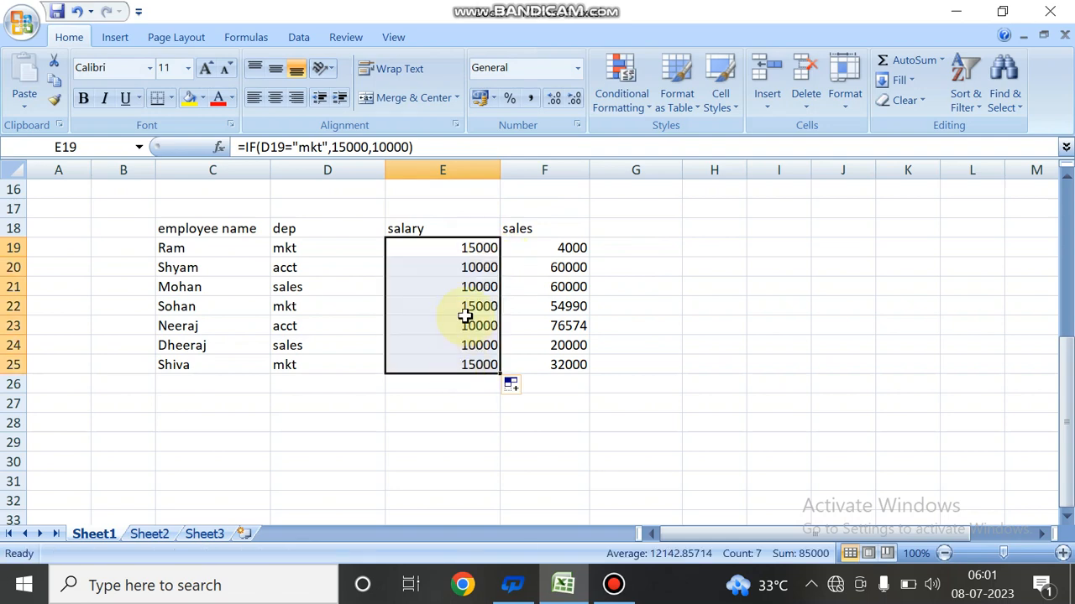
- Compare the departments in D19 and D20 with the salary formulas in E19 and E20
click(304, 246)
click(467, 245)
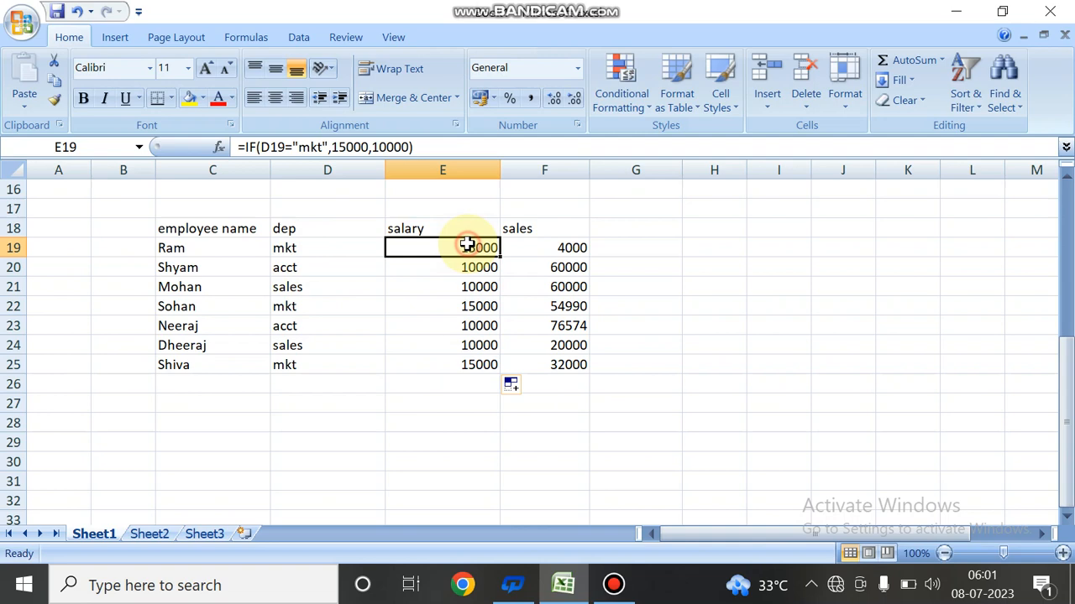
click(336, 269)
click(457, 270)
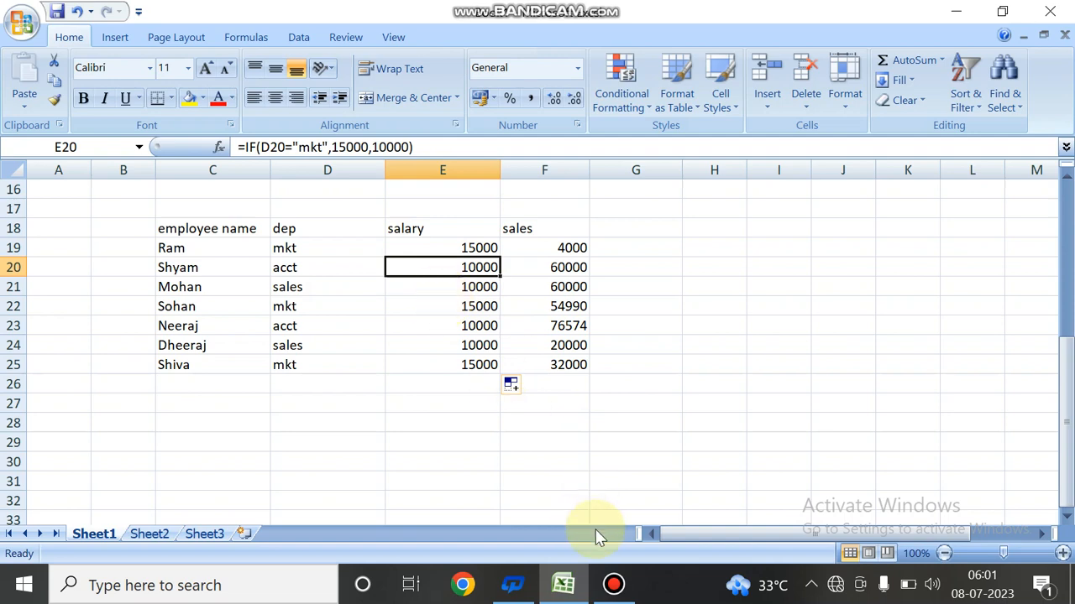
click(555, 321)
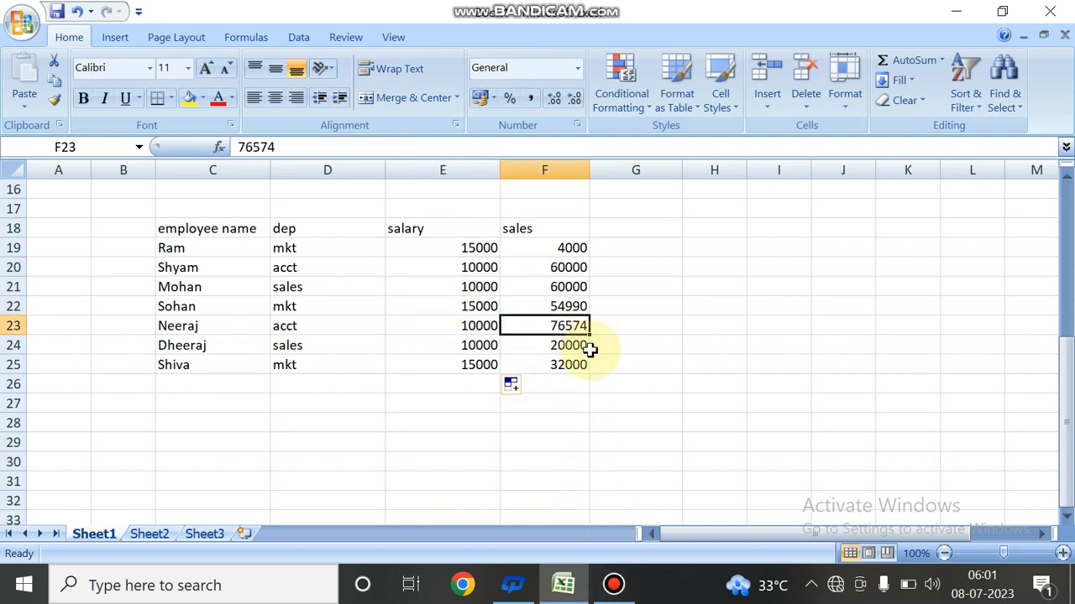
click(616, 585)
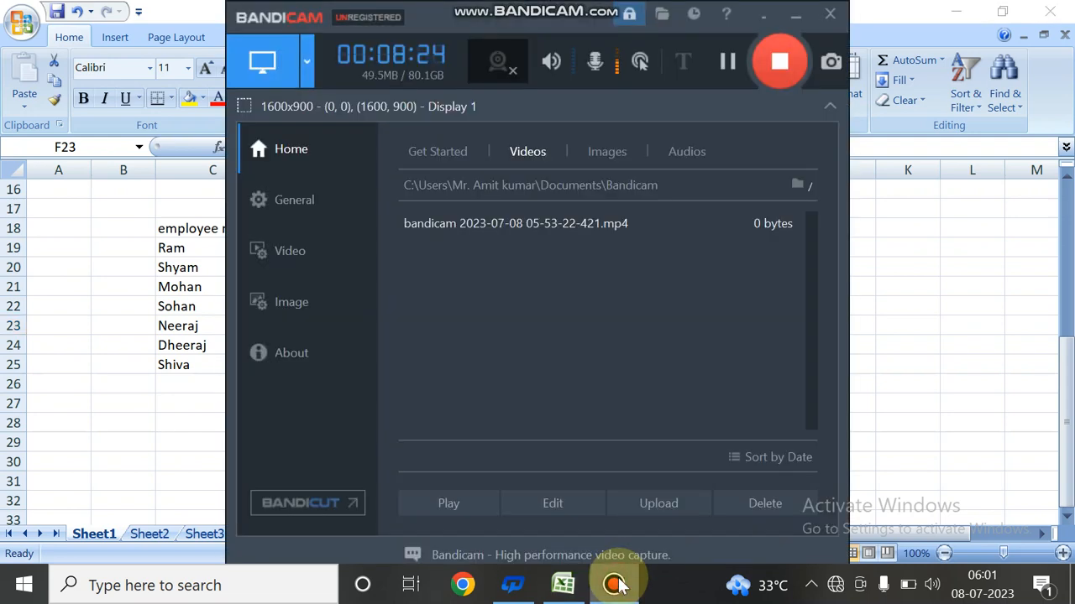